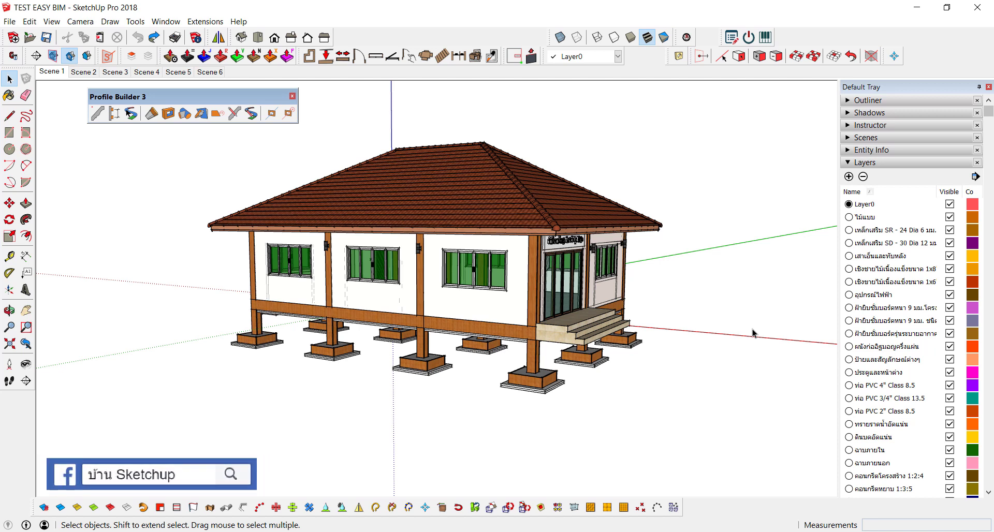
- Move the floating Profile Builder 3 panel slightly to the right over the house model
drag(112, 101, 124, 102)
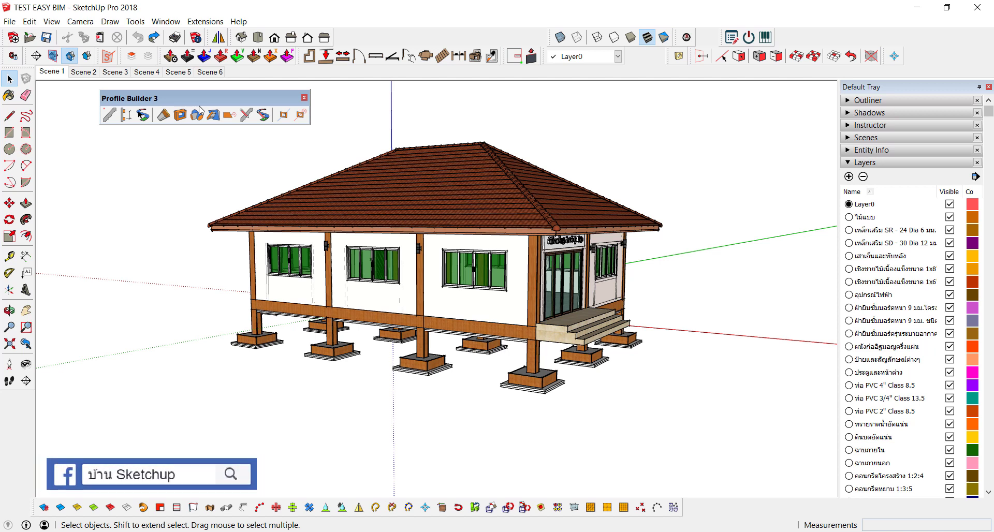
- Orbit around the raised house and turn on X-ray face style to see the interior
middle_drag(502, 240, 407, 245)
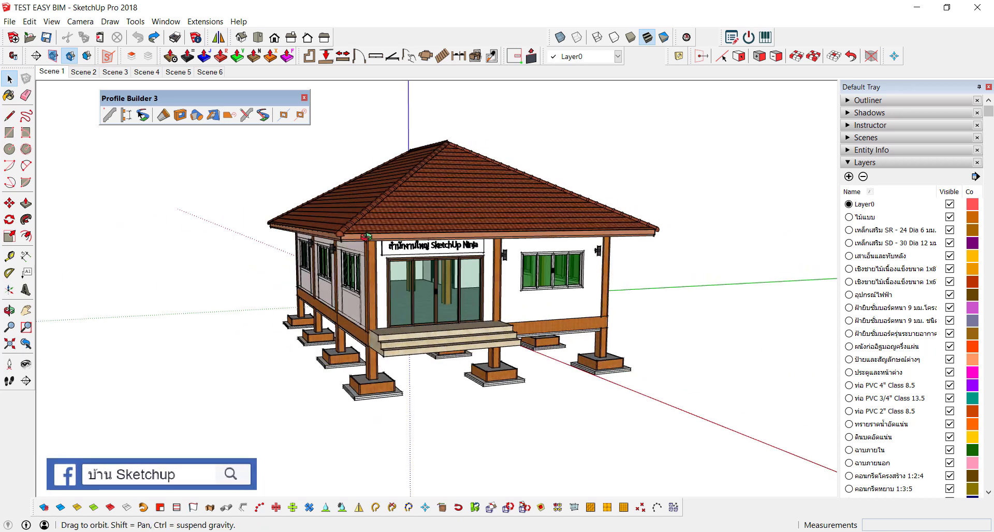
scroll(343, 246, up, 2)
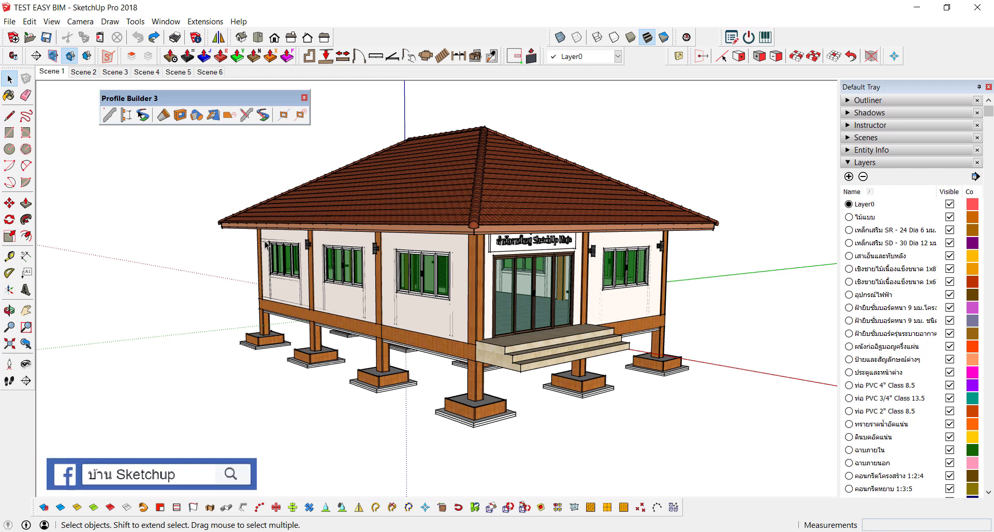
middle_drag(267, 245, 232, 224)
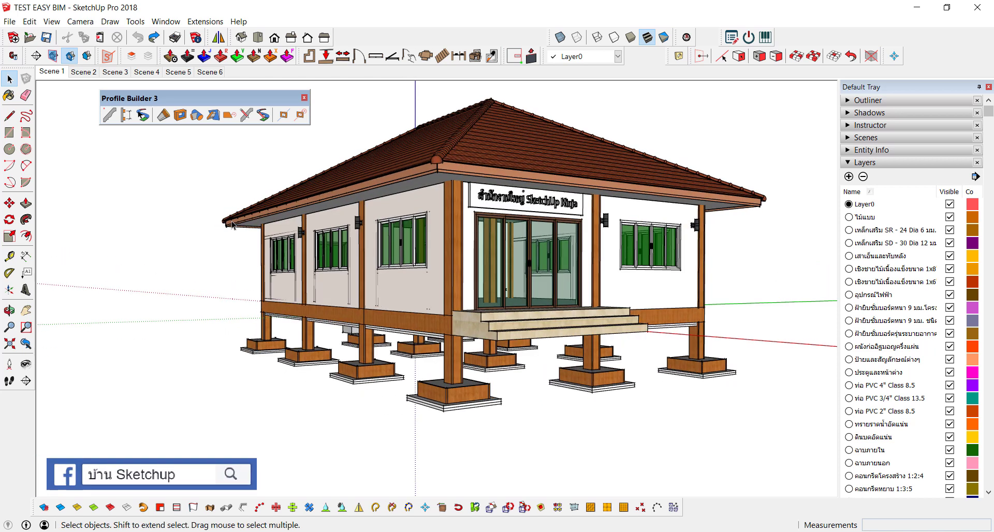
mouse_move(314, 248)
middle_down()
mouse_move(318, 265)
mouse_move(514, 264)
middle_up()
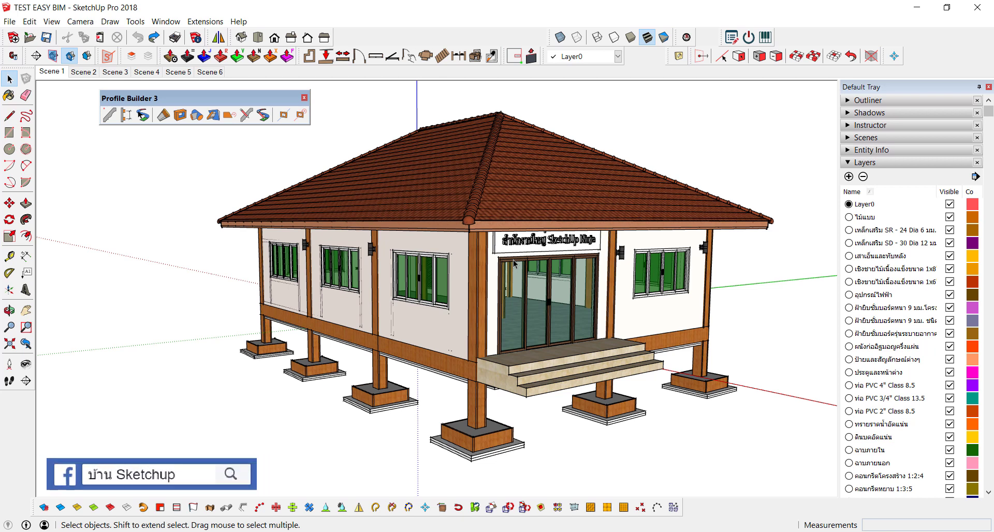
click(560, 38)
mouse_move(542, 340)
middle_down()
mouse_move(376, 349)
mouse_move(666, 349)
middle_up()
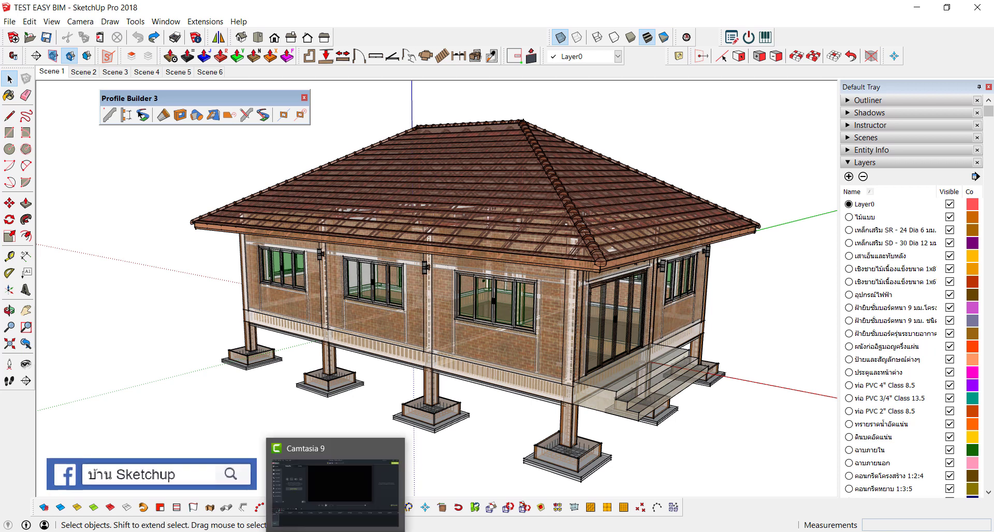
- In Chrome, Google search for 'Quantifier Pro'
click(360, 486)
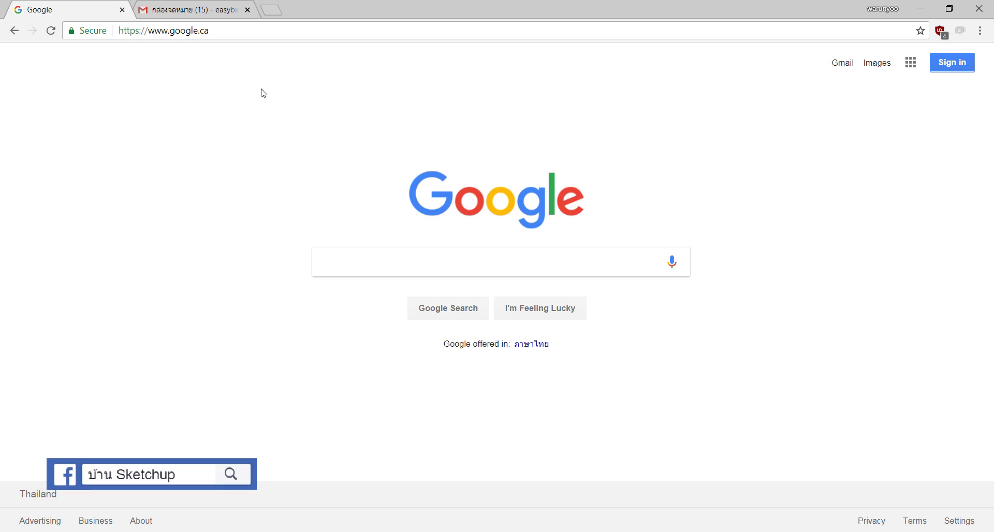
click(364, 267)
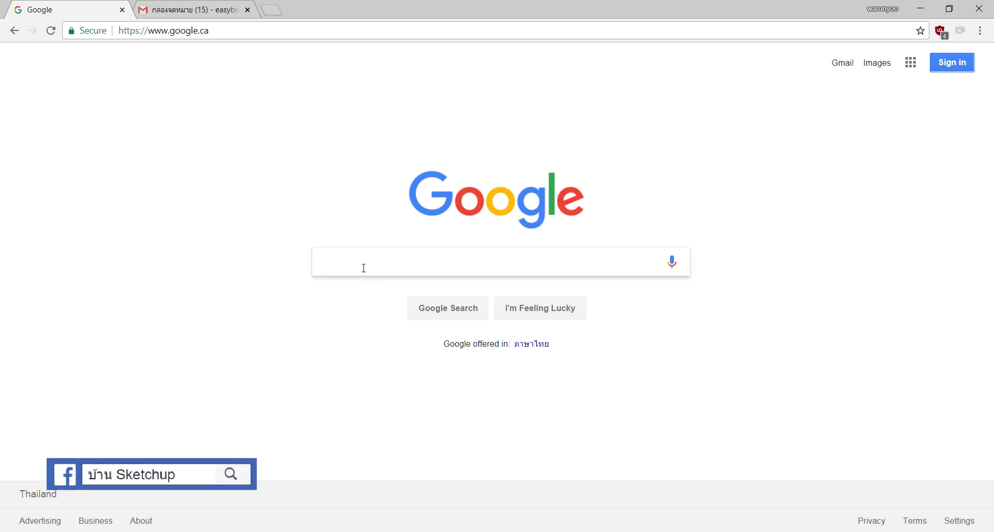
text(Quantifier Pro)
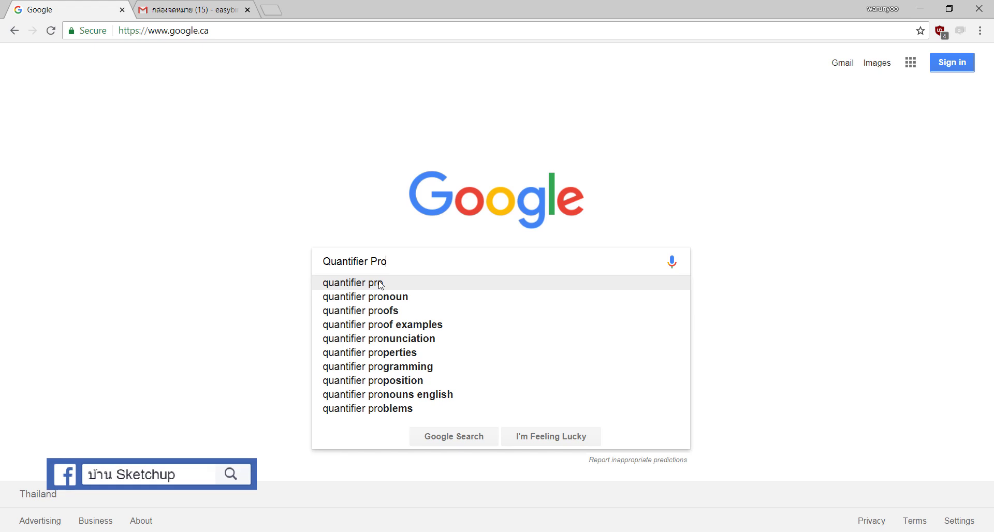
click(380, 284)
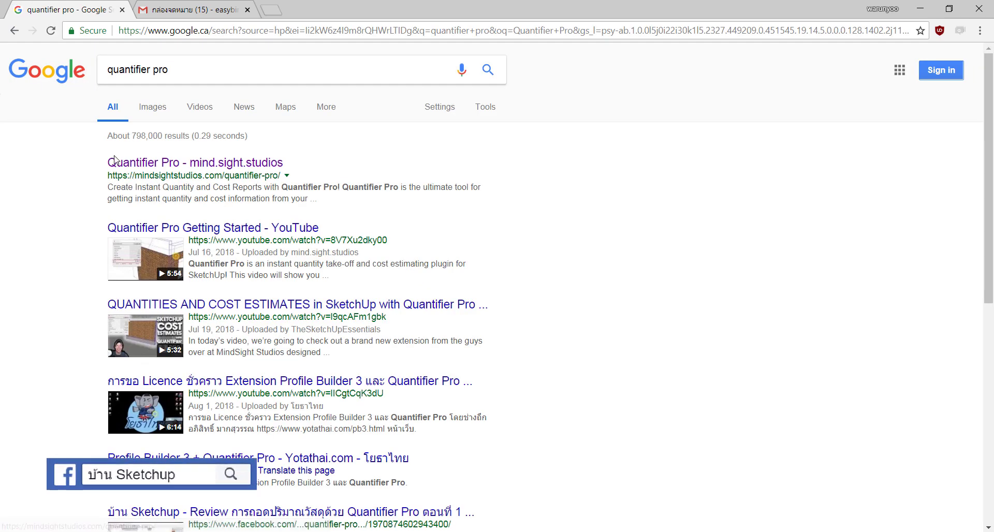
- Open the mind.sight.studios Quantifier Pro page and scroll to the ORDER FREE 30 DAY TRIAL offer
click(156, 164)
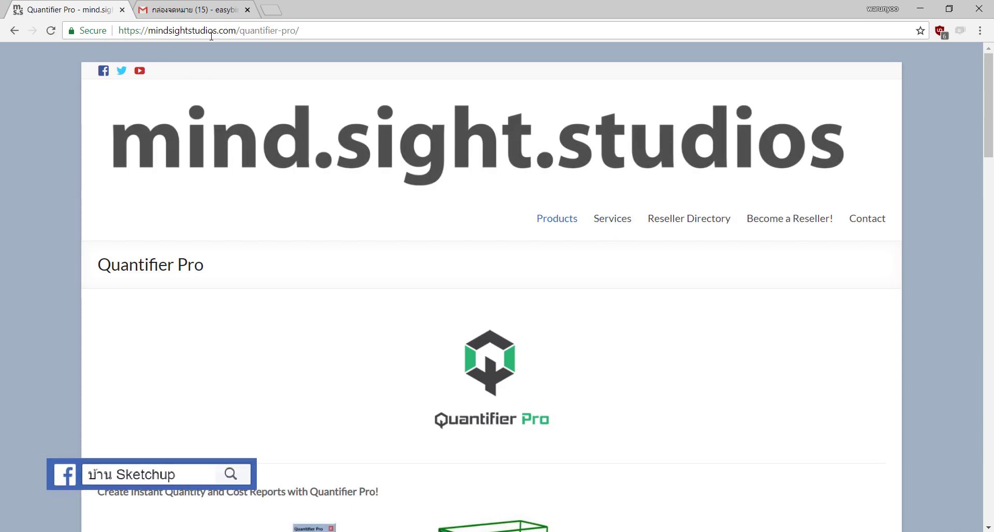
scroll(523, 155, down, 3)
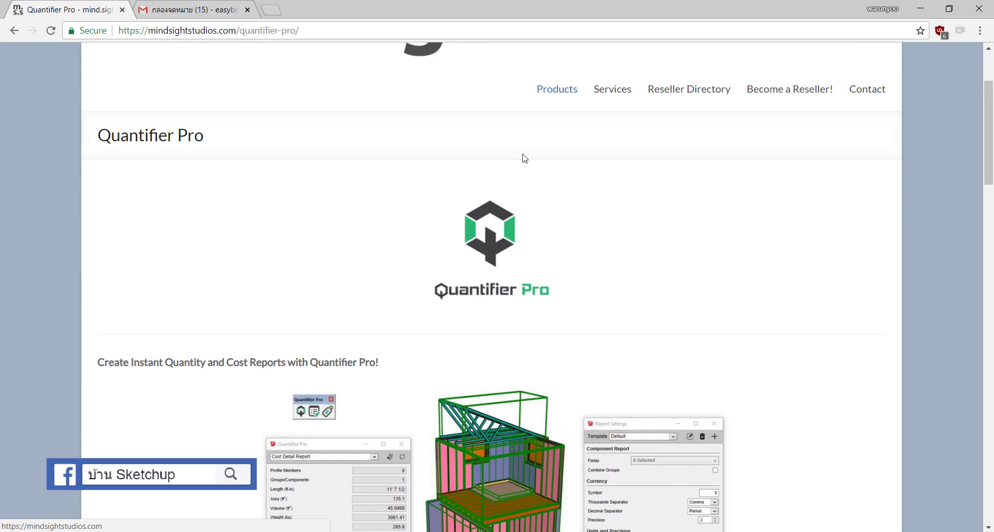
scroll(525, 158, down, 3)
scroll(524, 159, down, 3)
scroll(524, 161, down, 4)
scroll(525, 162, down, 4)
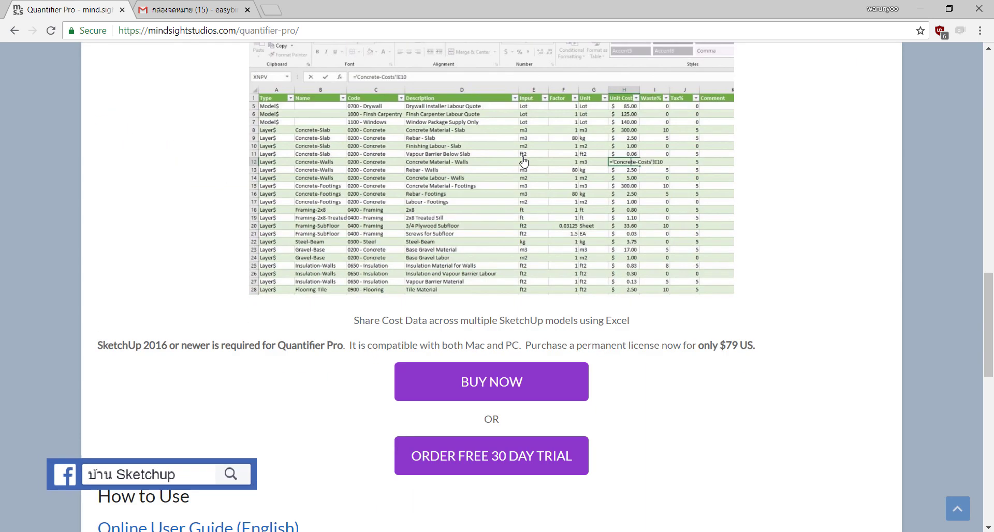
scroll(524, 161, down, 4)
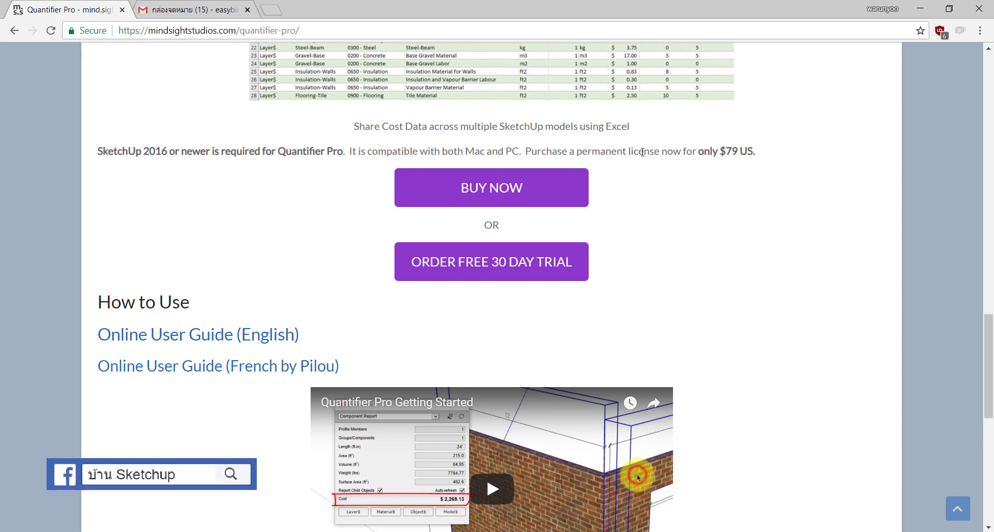
- Order the free 30-day trial and accept the EULA, adding the US$0.00 Trial License
click(494, 270)
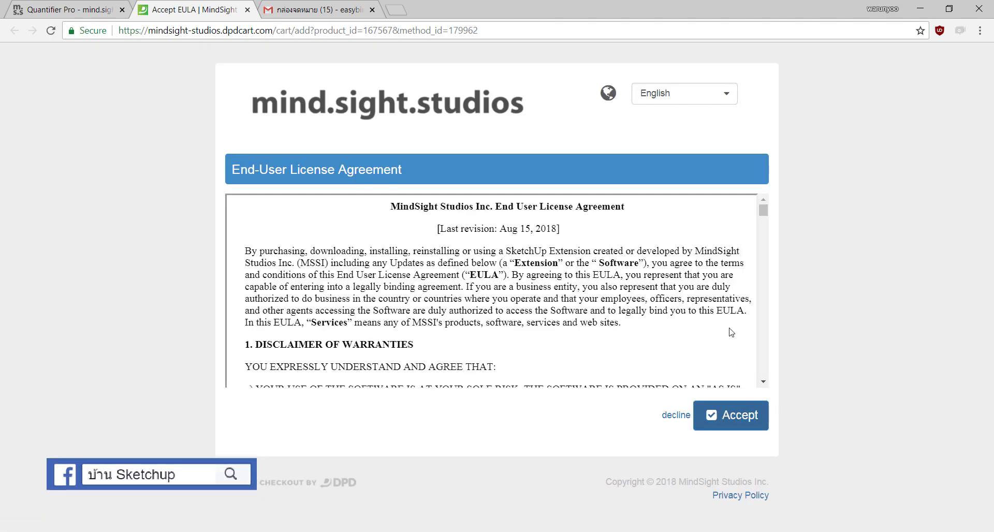
scroll(732, 333, down, 10)
scroll(642, 321, down, 10)
scroll(697, 330, down, 10)
scroll(698, 337, down, 3)
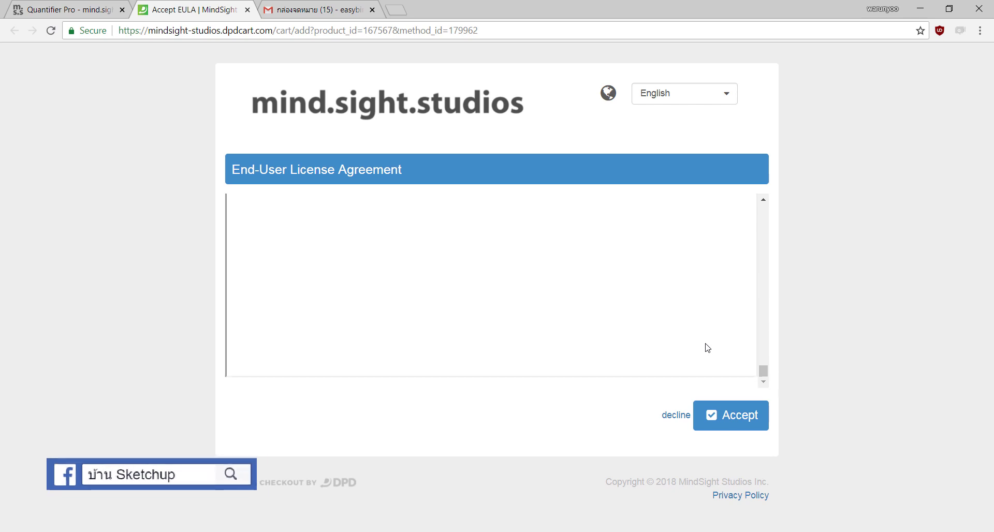
click(730, 424)
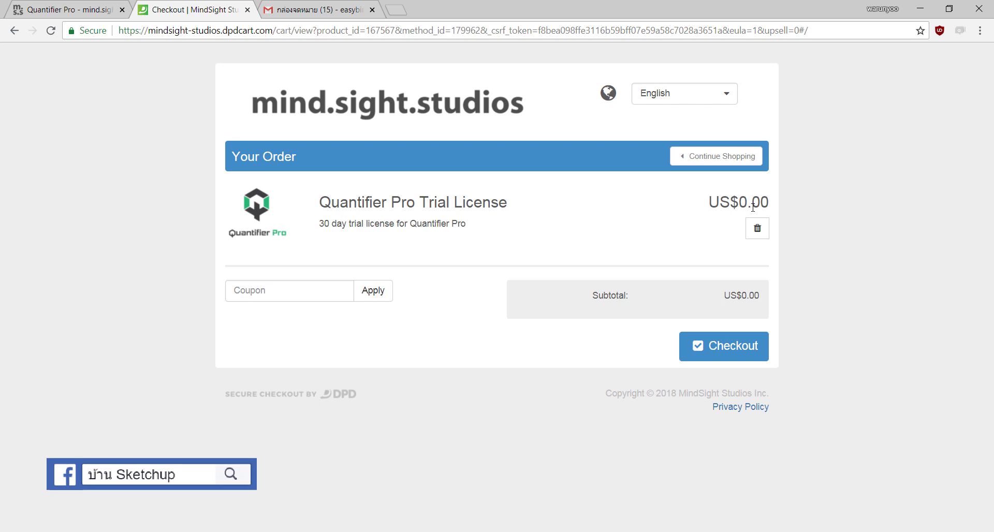
- Proceed to checkout and enter placeholder first and last names in Customer Info
click(724, 352)
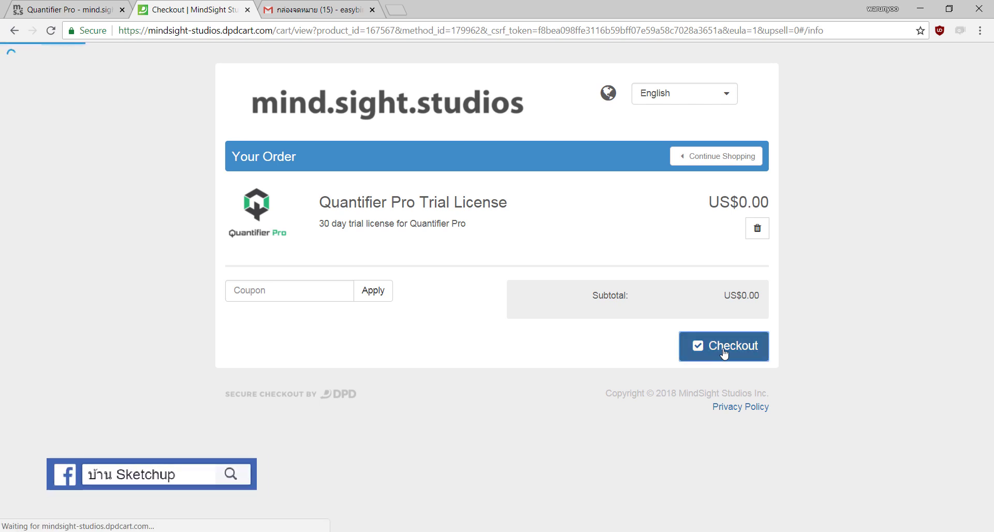
scroll(499, 327, up, 2)
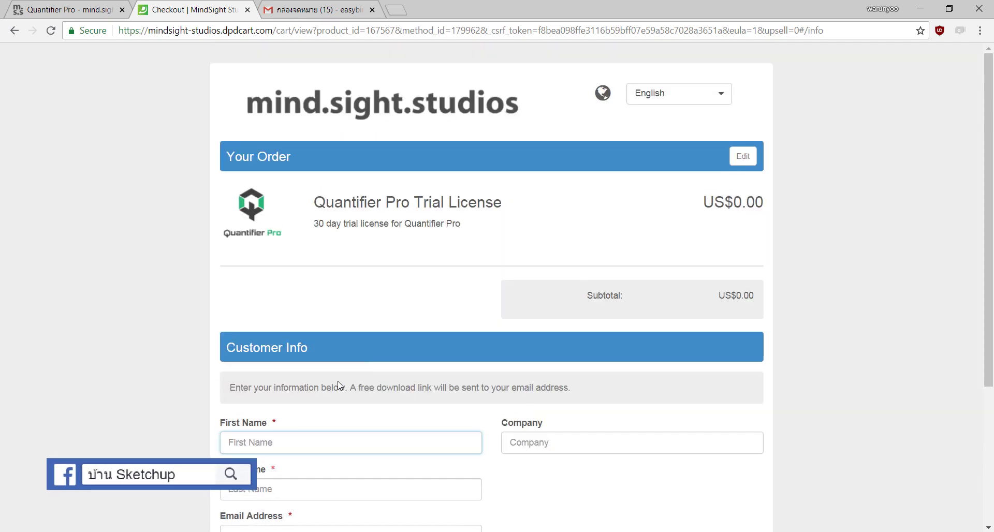
click(299, 443)
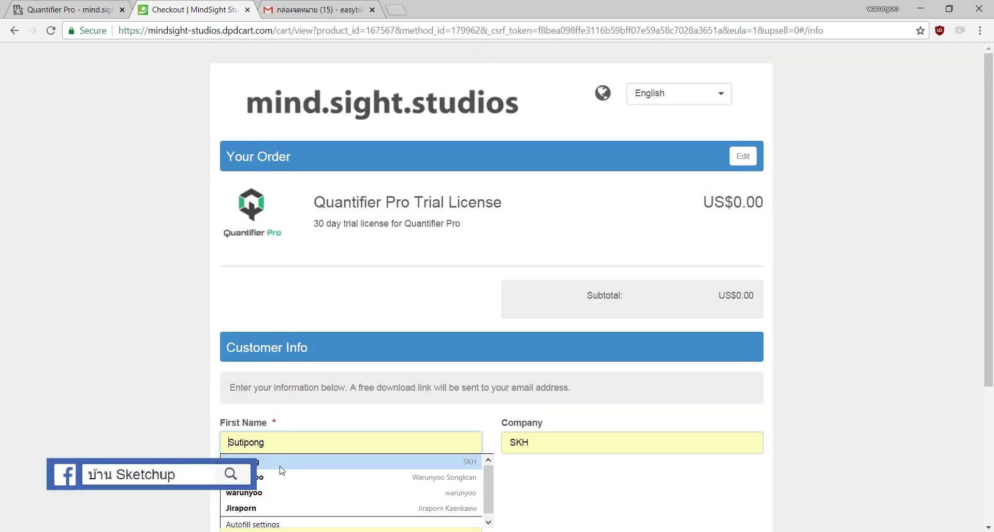
text(pom)
click(290, 490)
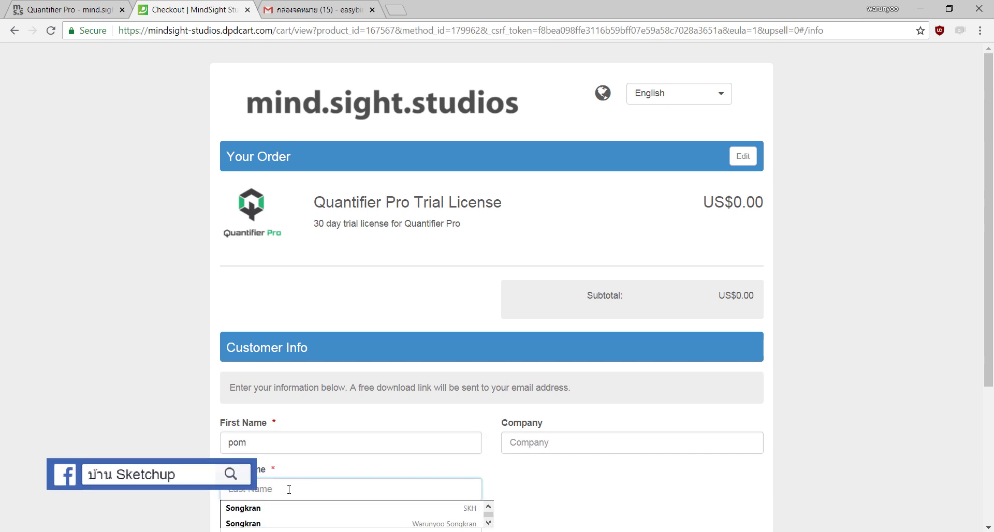
text(pom)
- Enter the customer's e-mail address and retype it in the confirmation field
scroll(363, 440, down, 4)
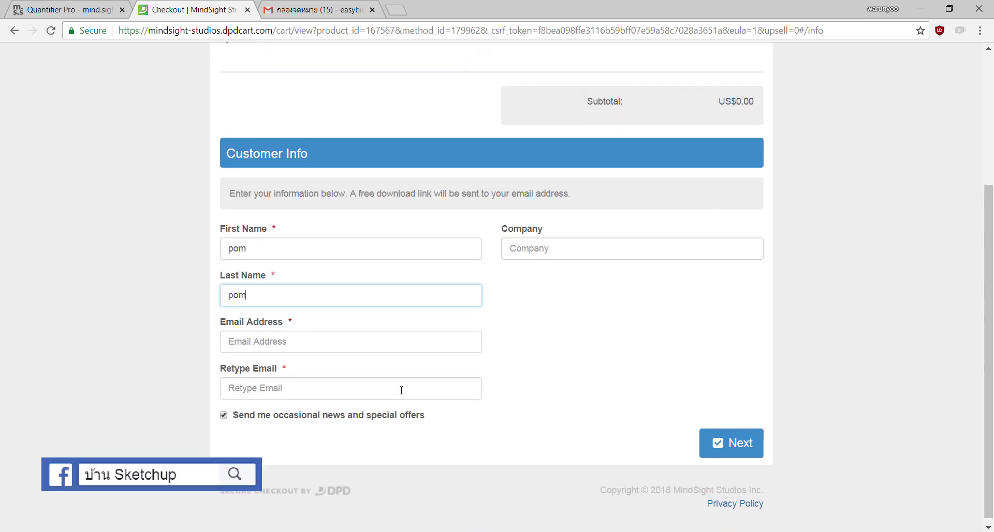
click(297, 342)
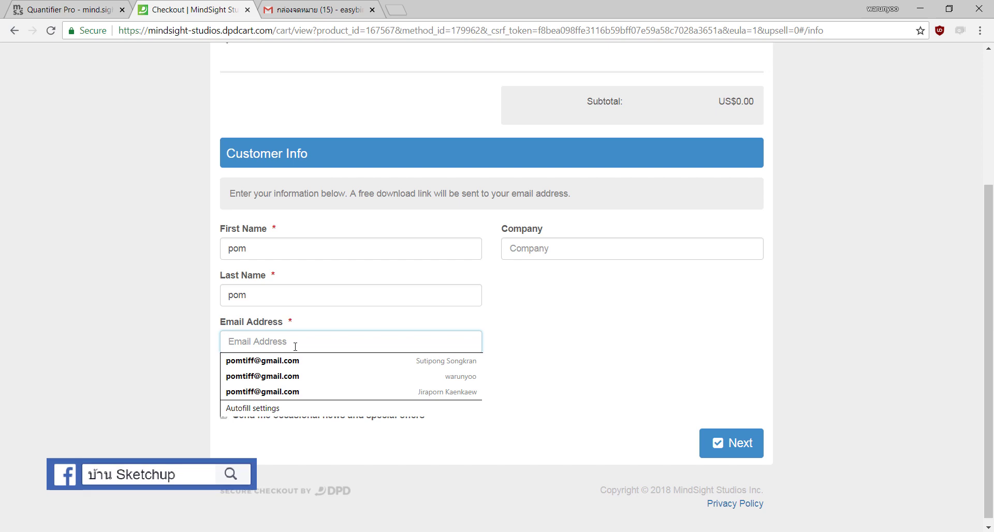
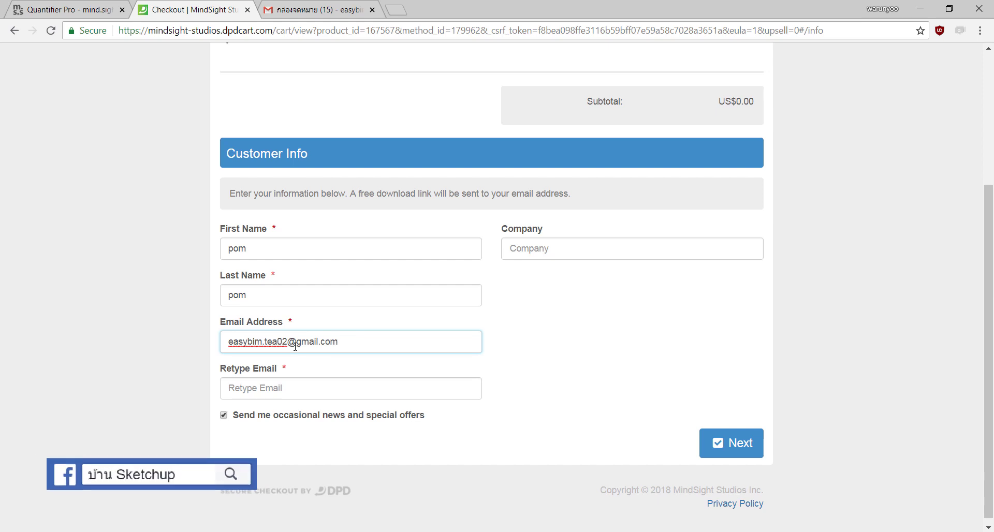
click(257, 388)
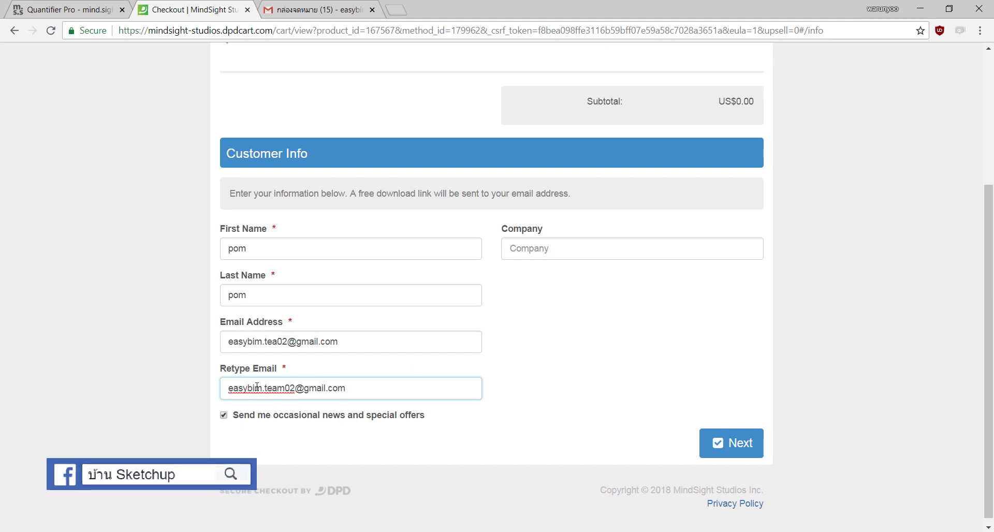
- Fill in the company name and replace the placeholder names with the customer's full name
click(574, 242)
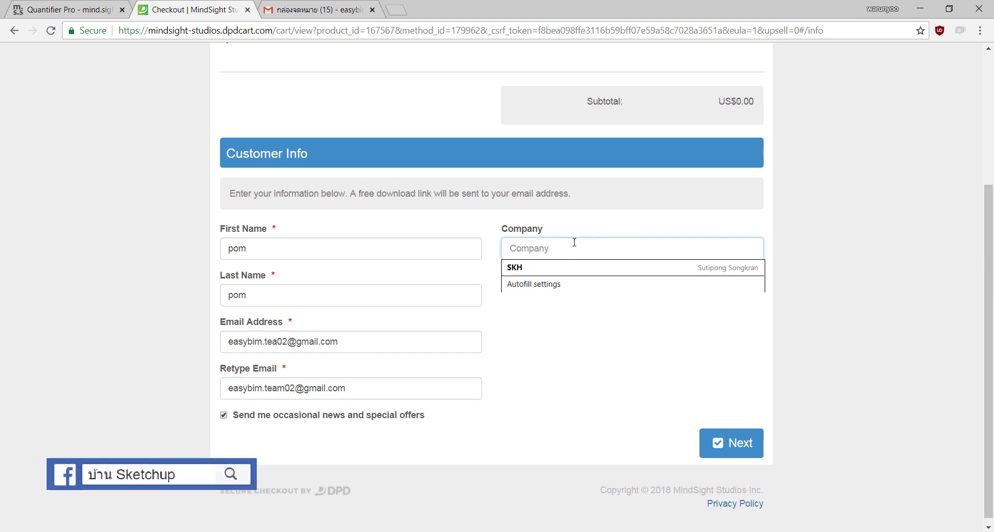
click(542, 267)
drag(260, 248, 196, 246)
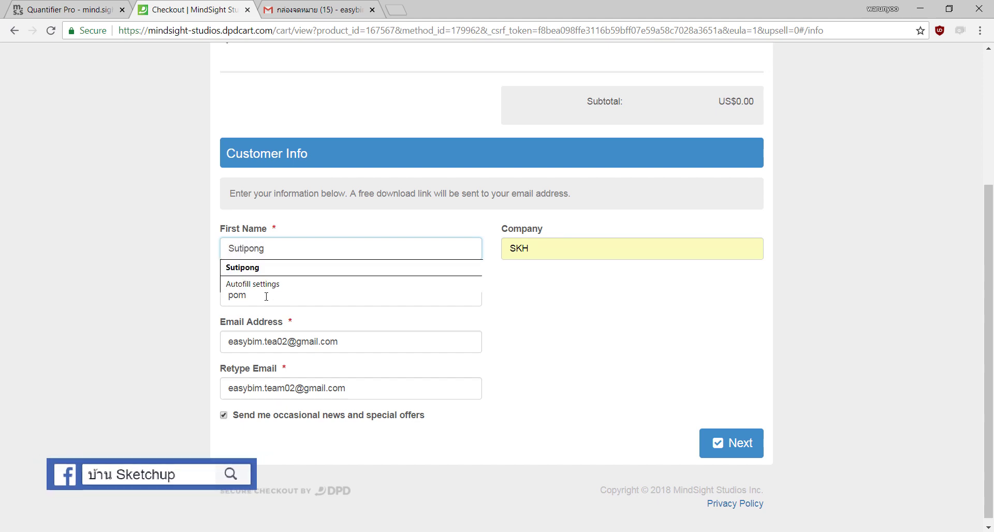
drag(277, 295, 217, 296)
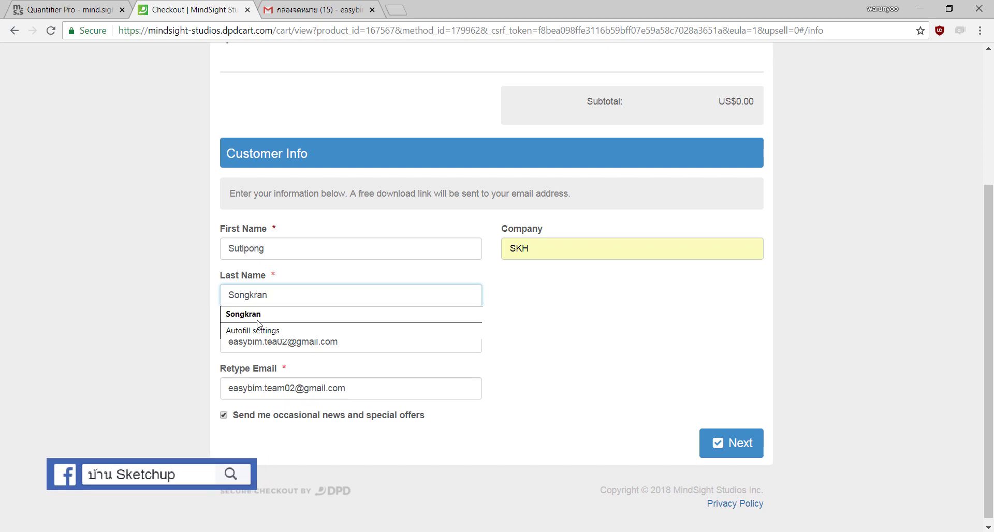
- Fix the missing 'm' in the e-mail address so it matches, and advance to payment
click(292, 312)
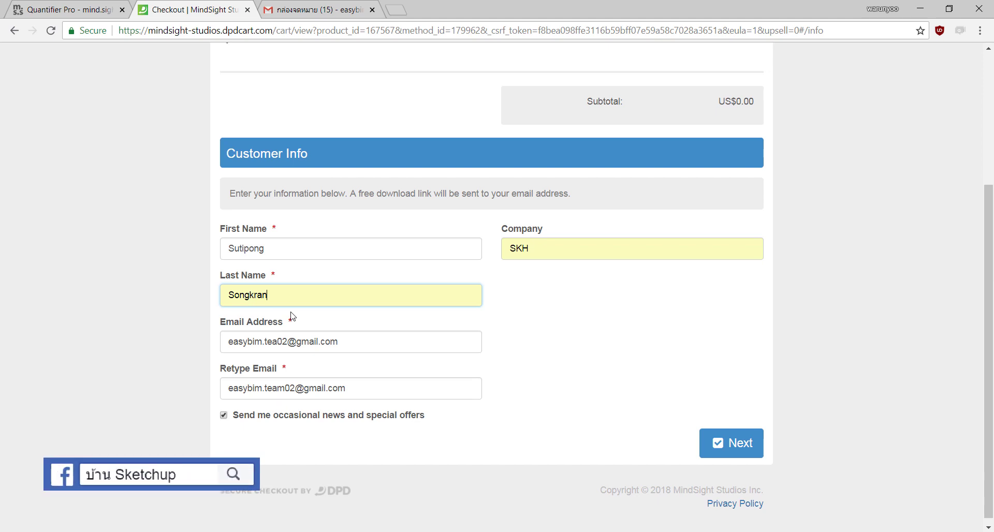
click(742, 449)
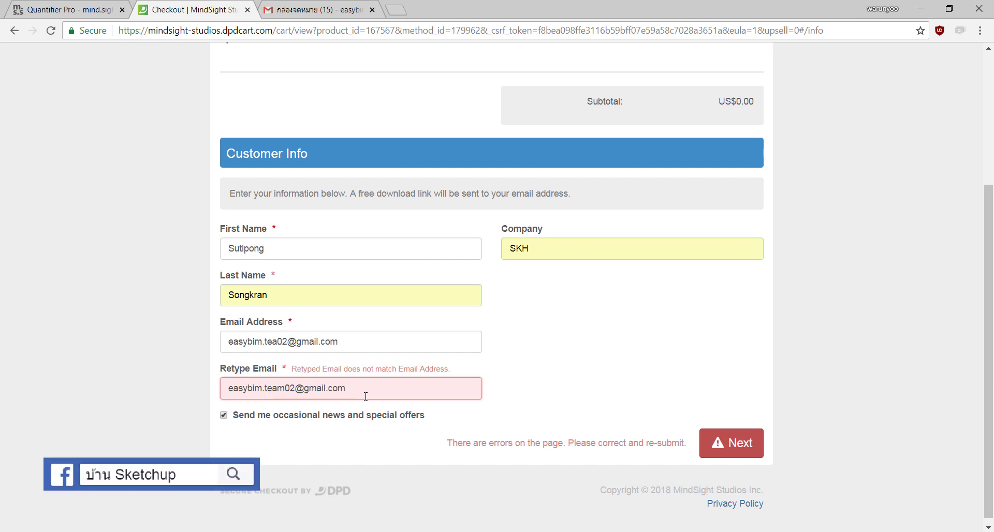
click(229, 388)
drag(339, 341, 210, 338)
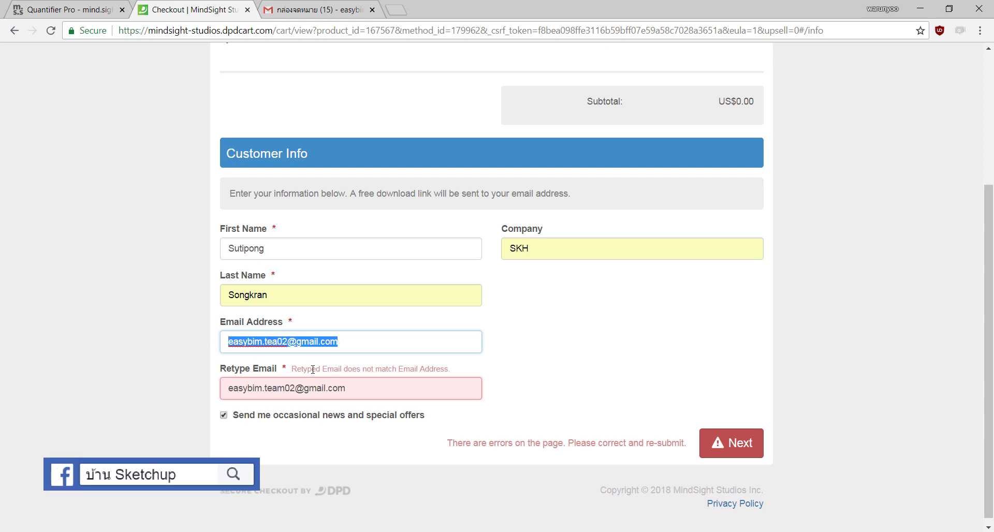
click(341, 388)
drag(341, 388, 207, 382)
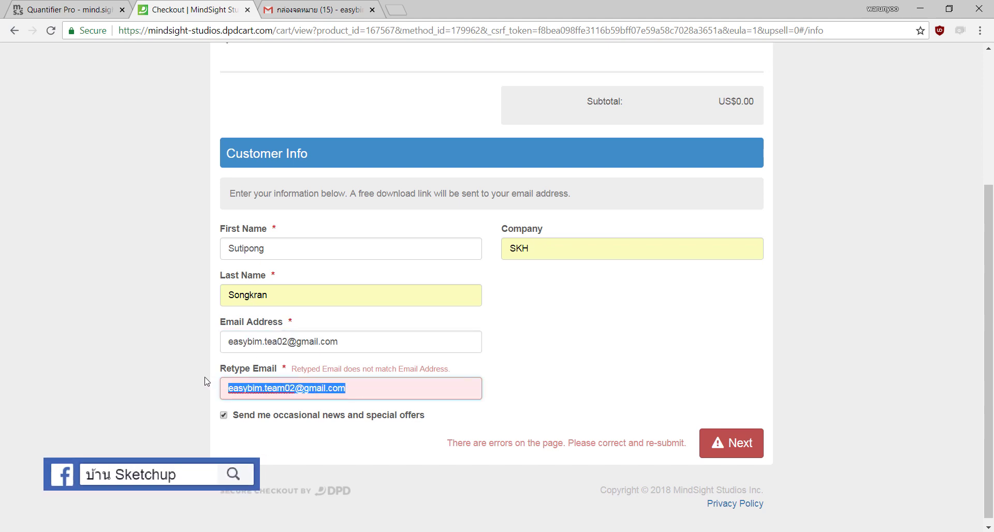
click(277, 346)
text(m)
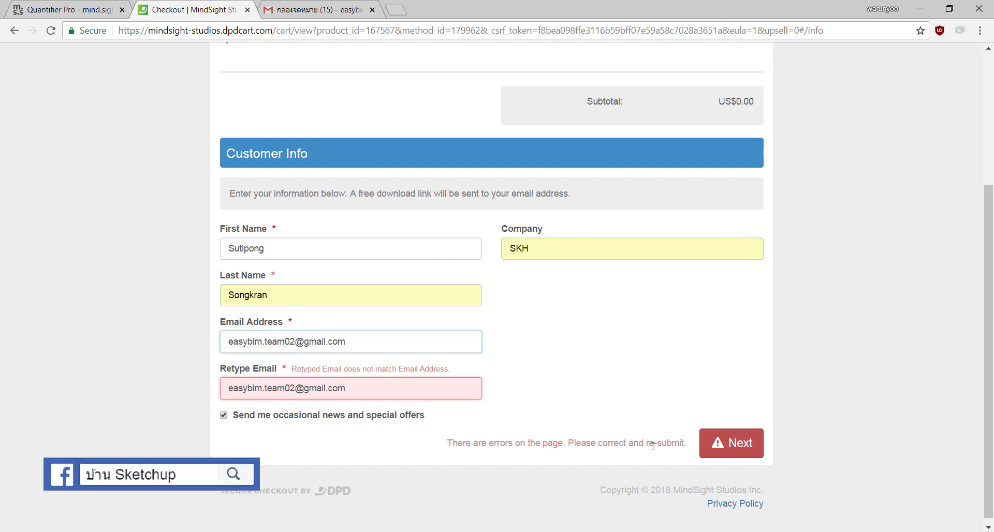
click(724, 450)
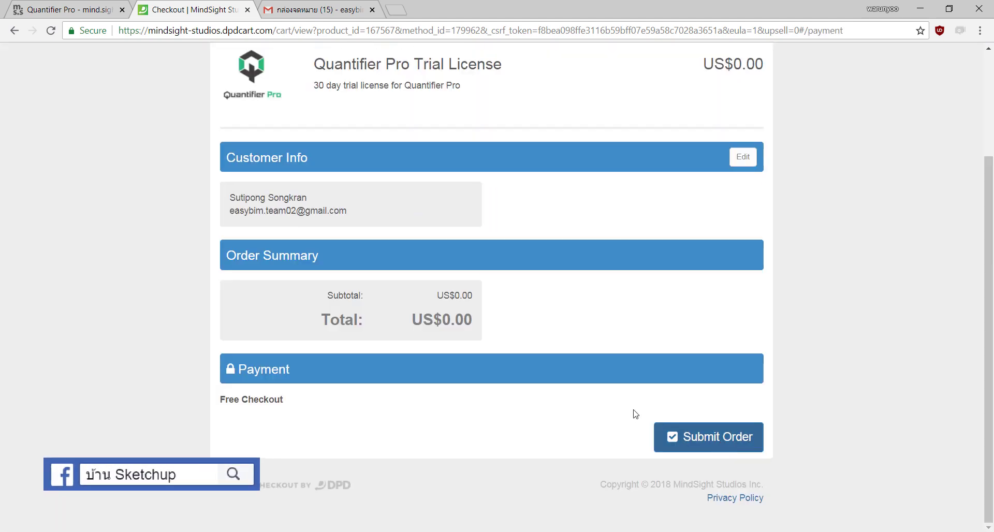
- Submit the US$0.00 Free Checkout order on the Payment step
scroll(616, 261, down, 3)
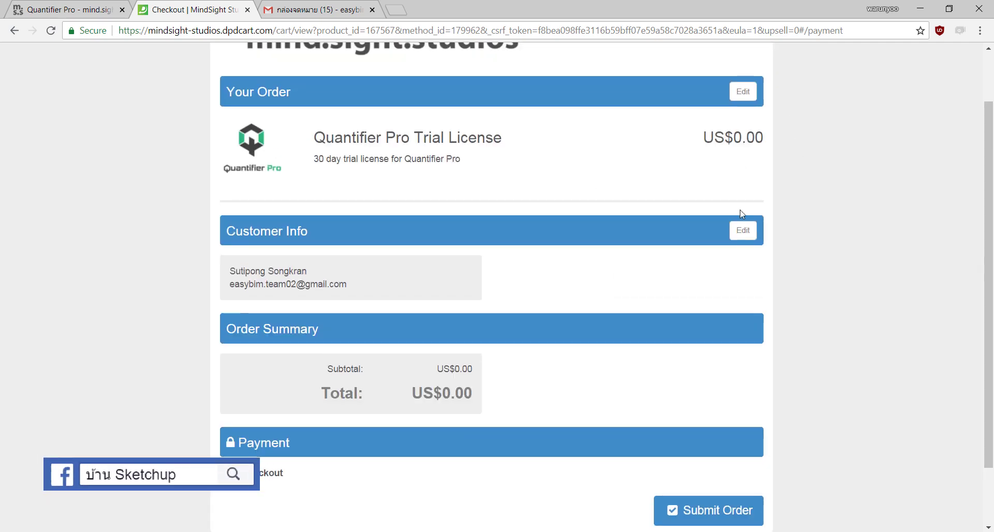
scroll(744, 233, down, 2)
click(710, 449)
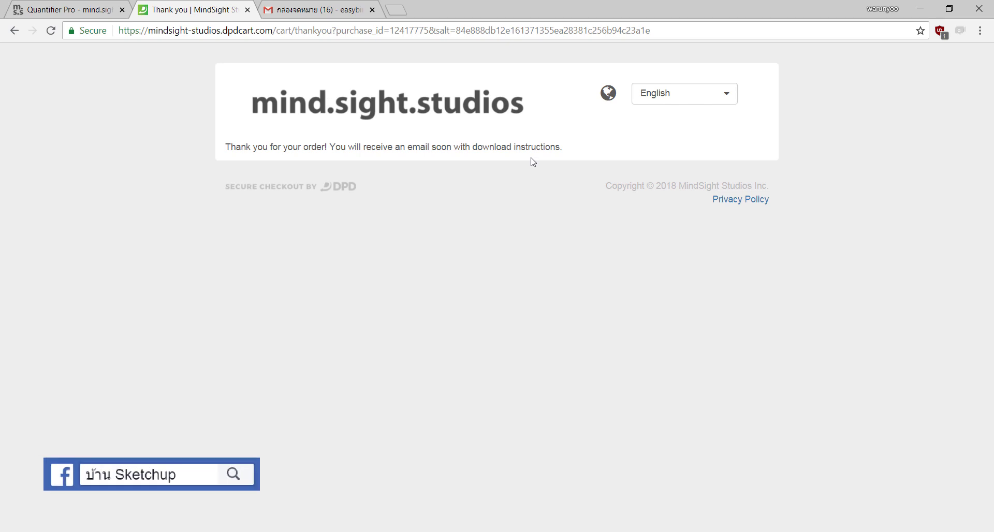
- In Gmail, open the 'Your order from mind.sight.studios is complete' e-mail
click(326, 11)
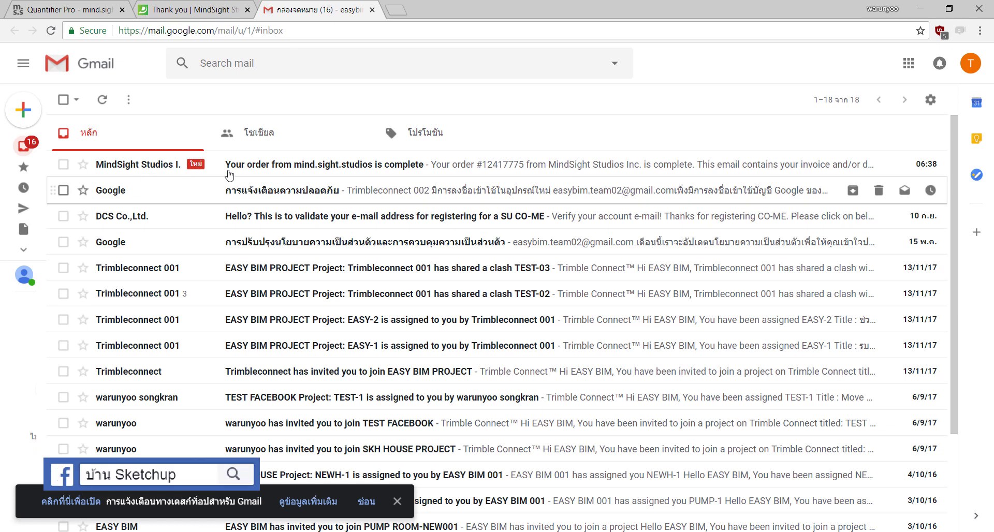
click(325, 166)
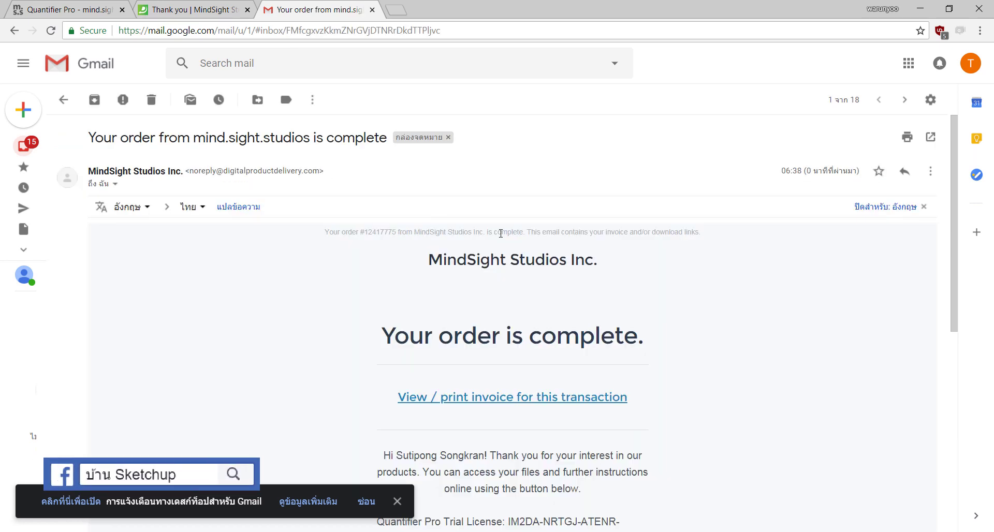
scroll(502, 233, down, 3)
scroll(501, 228, down, 1)
scroll(502, 226, down, 4)
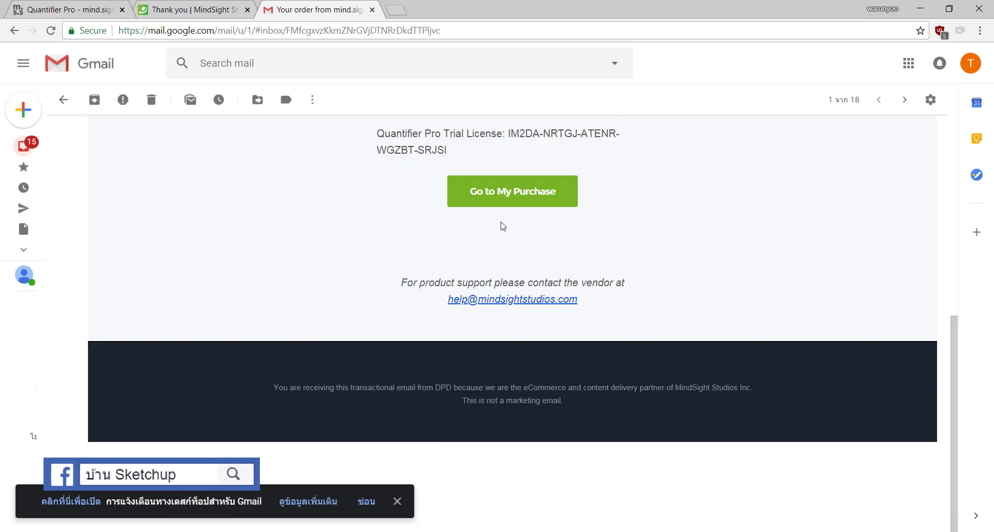
scroll(502, 227, up, 5)
scroll(505, 308, down, 1)
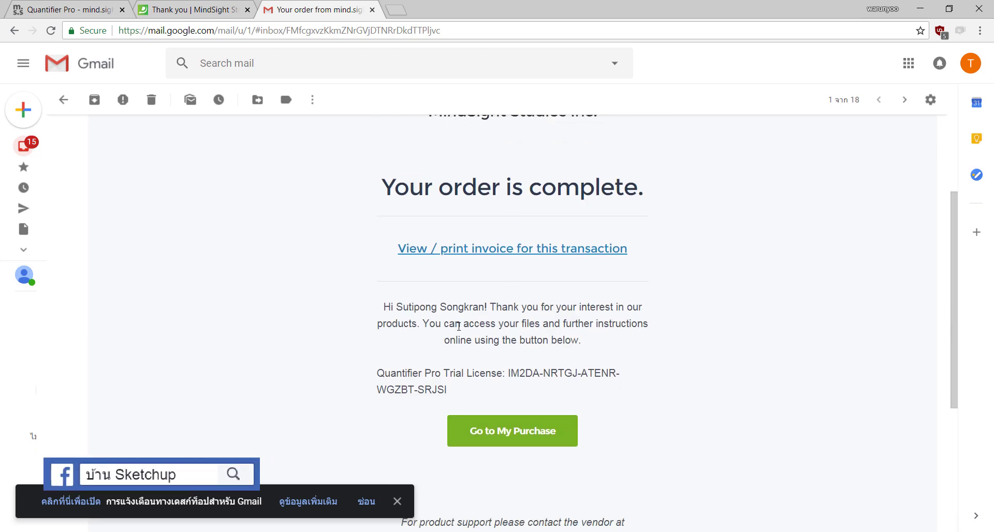
scroll(499, 312, down, 1)
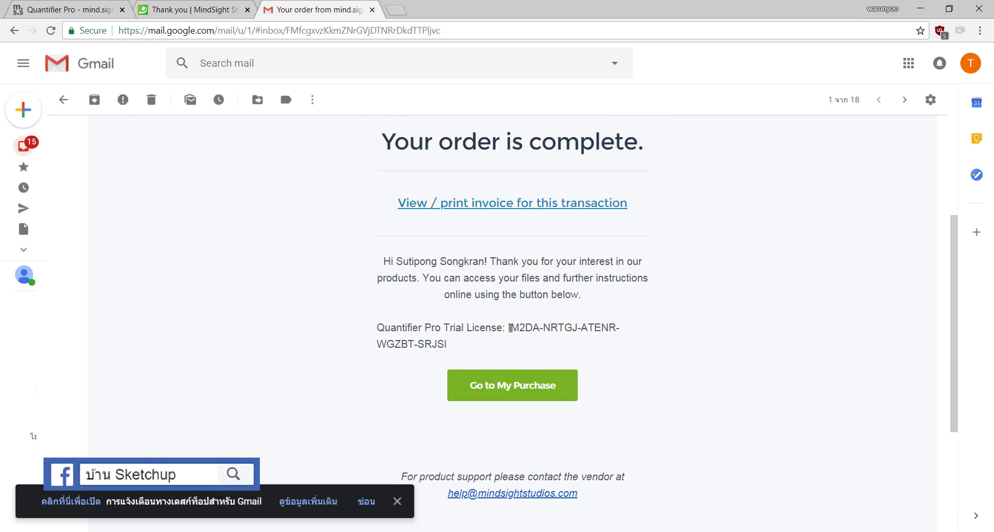
- Locate the Quantifier Pro trial licence key and purchase link in the e-mail
drag(510, 328, 647, 346)
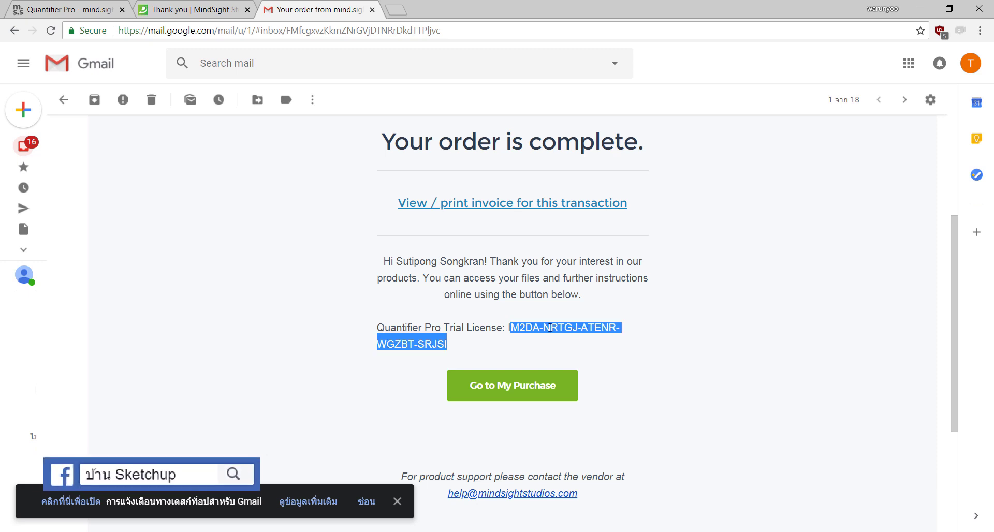
drag(508, 328, 611, 340)
click(613, 343)
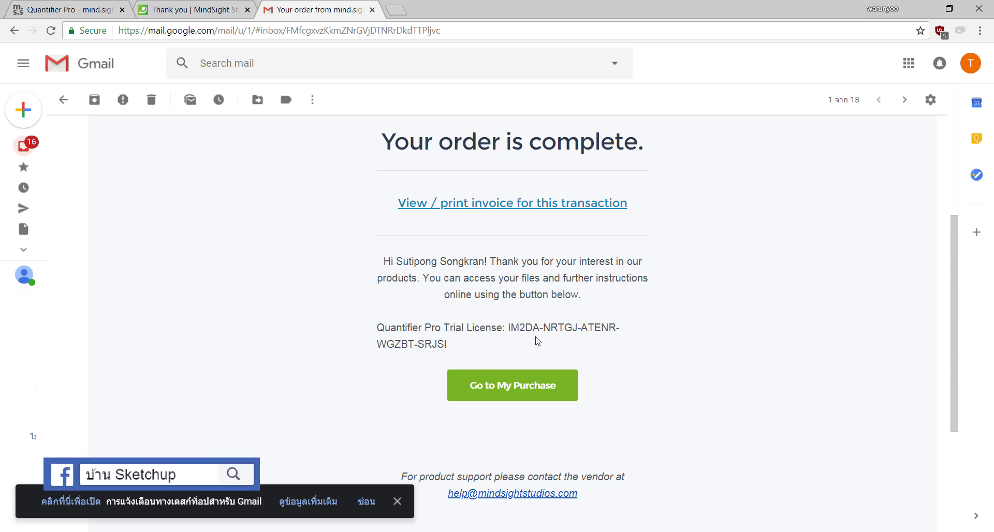
scroll(534, 357, down, 3)
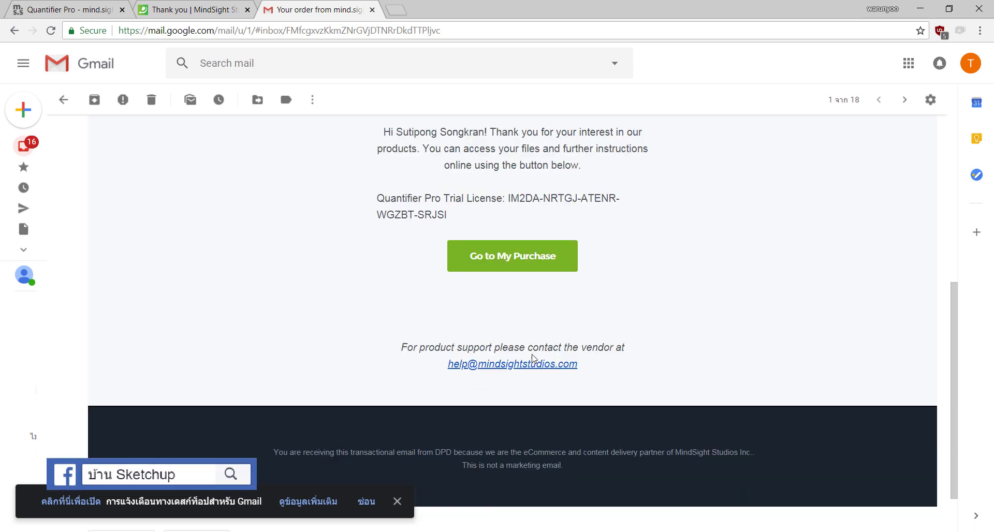
- Open Go to My Purchase and copy the Quantifier Pro Trial License key
click(508, 266)
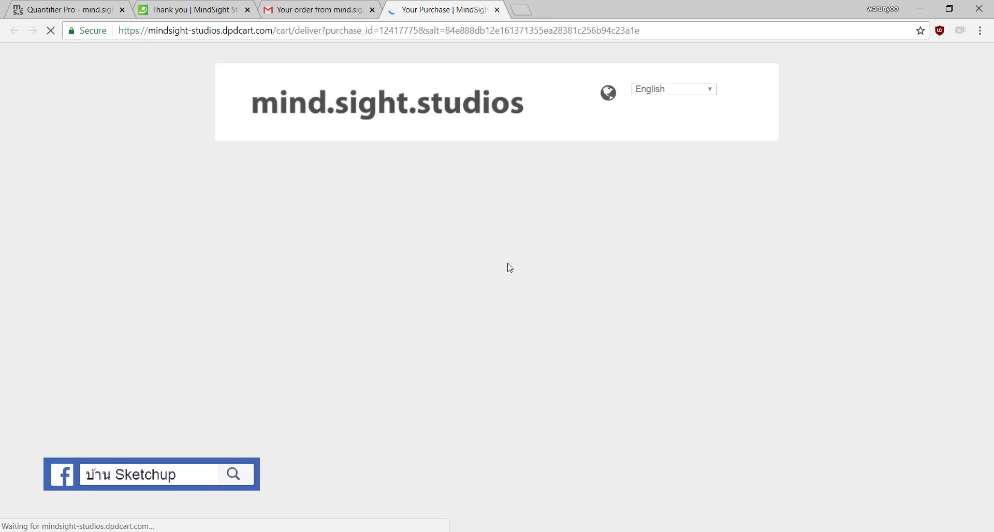
scroll(511, 268, down, 1)
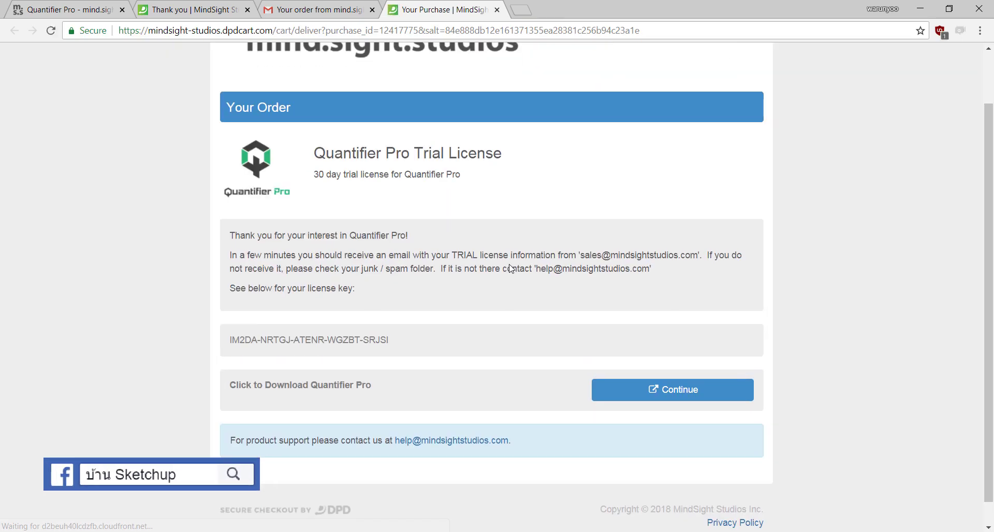
scroll(511, 269, down, 1)
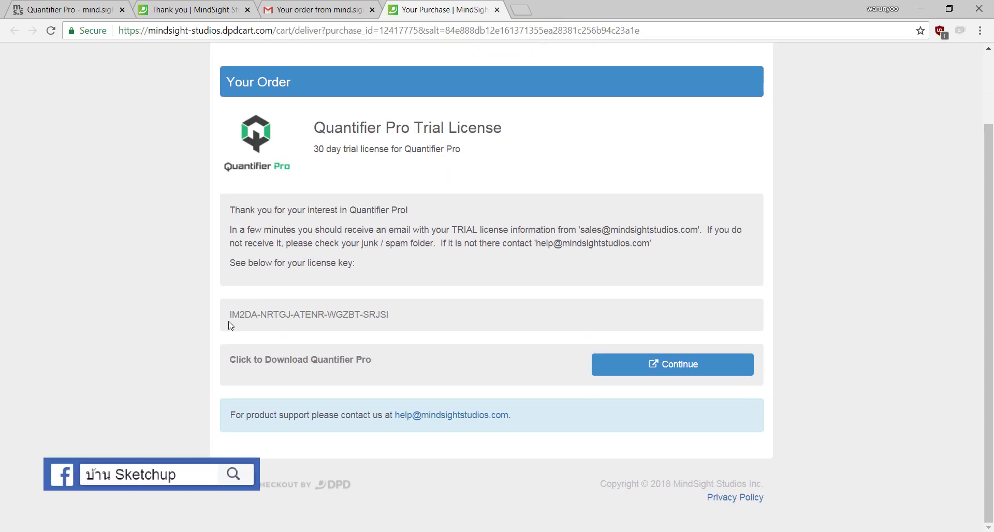
drag(229, 314, 388, 317)
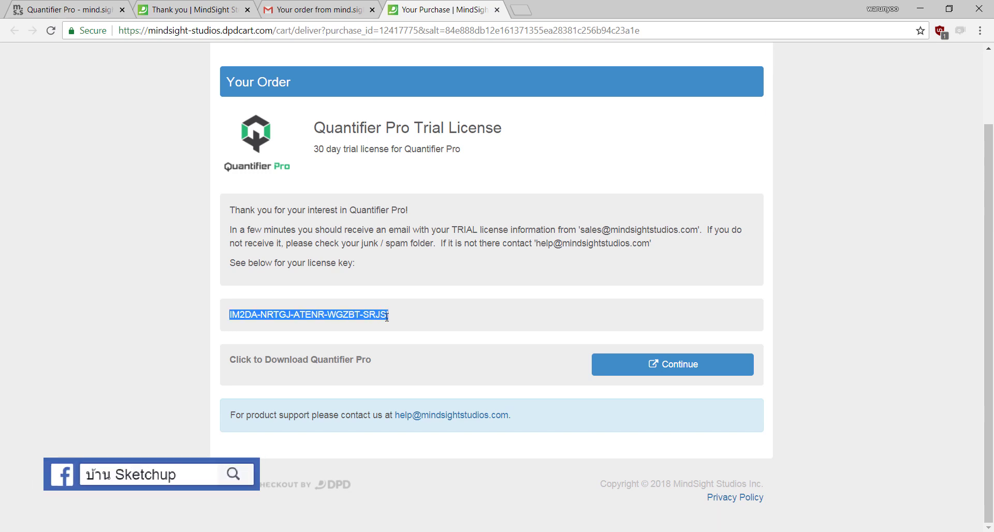
right_click(343, 317)
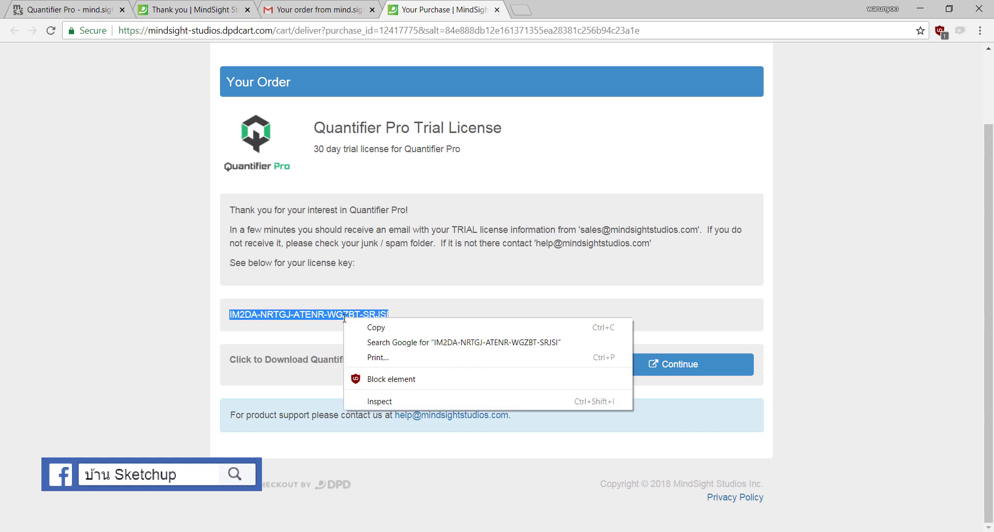
click(375, 328)
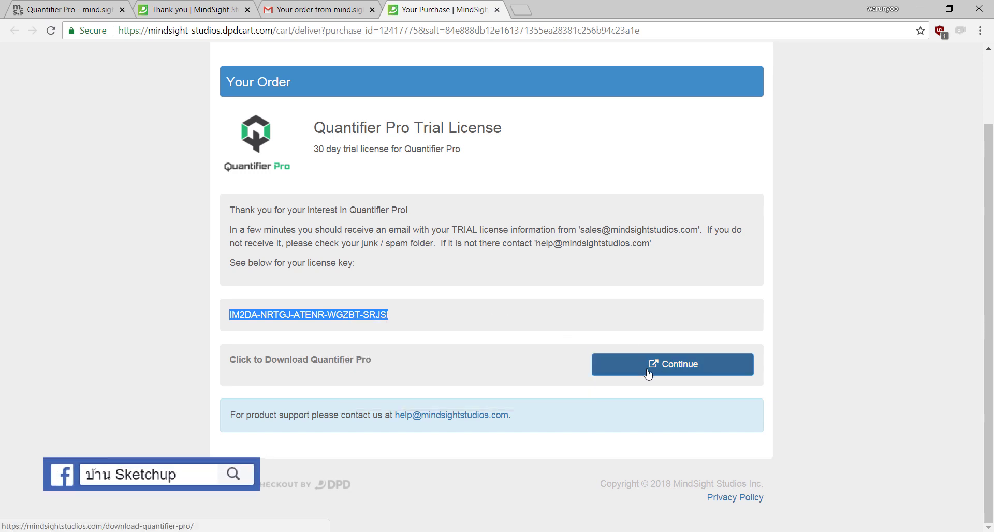
- Save the Quantifier Pro v1.0.3 RBZ to the Desktop, then return to SketchUp Pro 2018
click(693, 372)
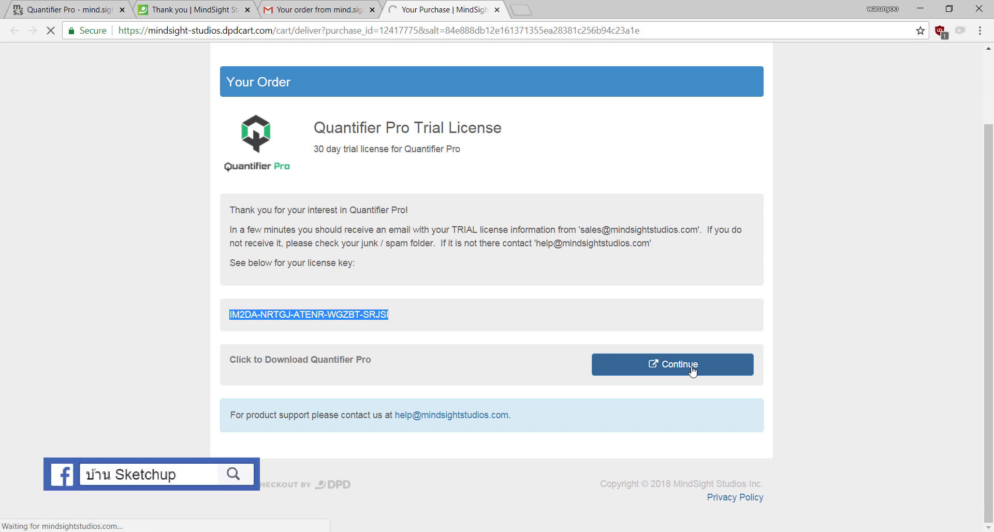
scroll(526, 354, down, 5)
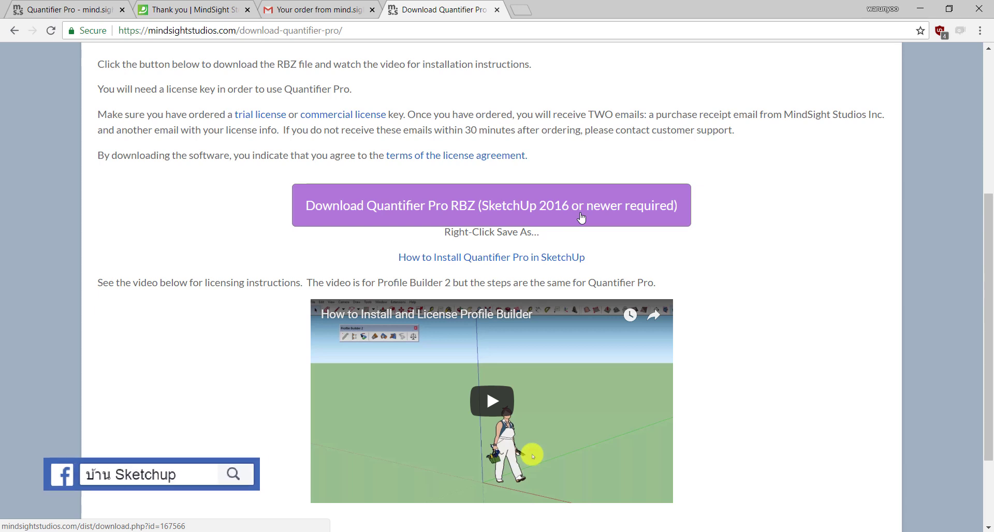
click(581, 218)
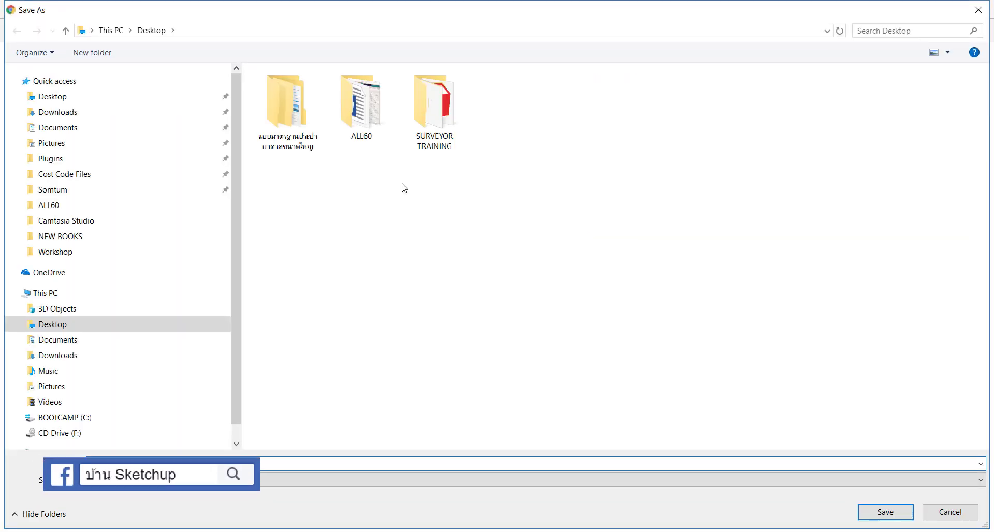
click(896, 517)
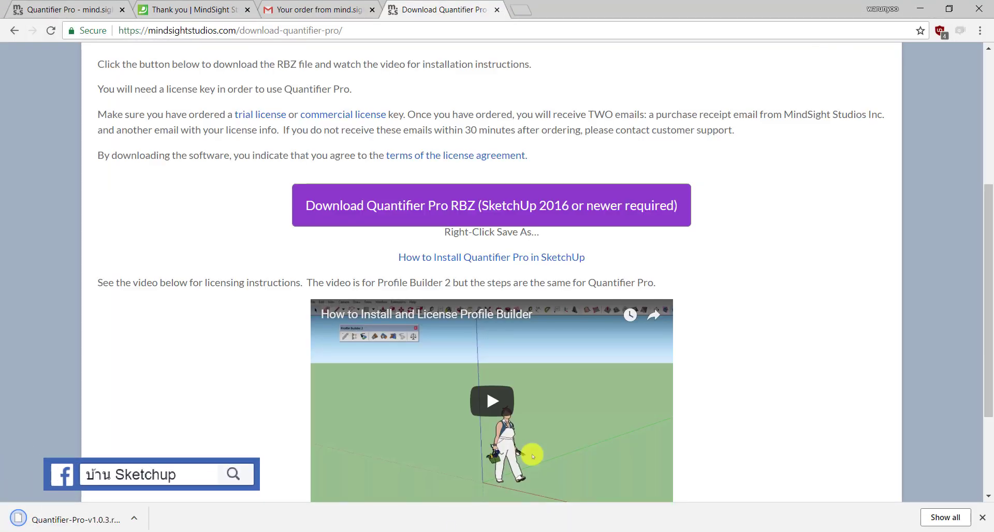
click(253, 502)
mouse_move(573, 308)
middle_down()
mouse_move(240, 239)
mouse_move(598, 288)
mouse_move(450, 237)
mouse_move(594, 203)
mouse_move(610, 185)
mouse_move(482, 302)
mouse_move(515, 328)
mouse_move(505, 334)
middle_up()
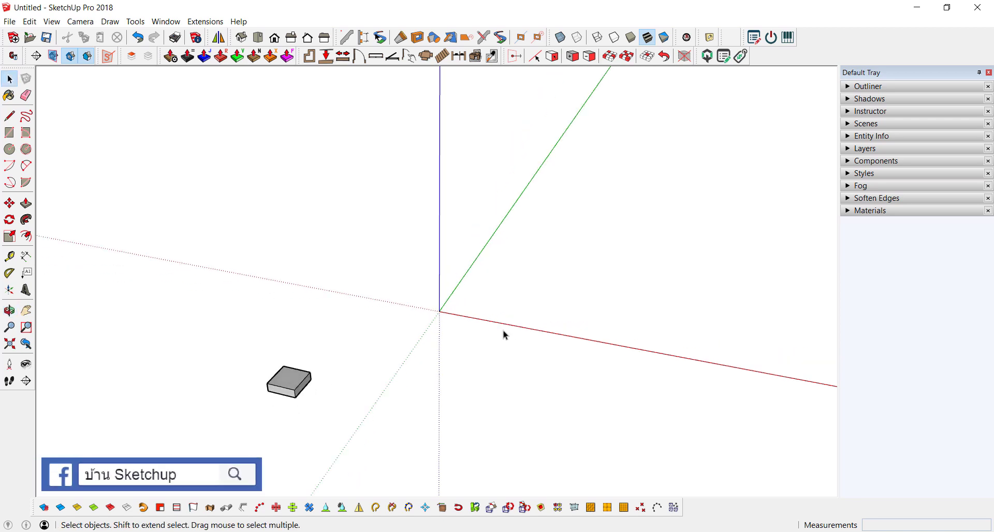
- Open Window > Extension Manager and scroll the list to Quantifier Pro by mind.sight.studios
click(164, 24)
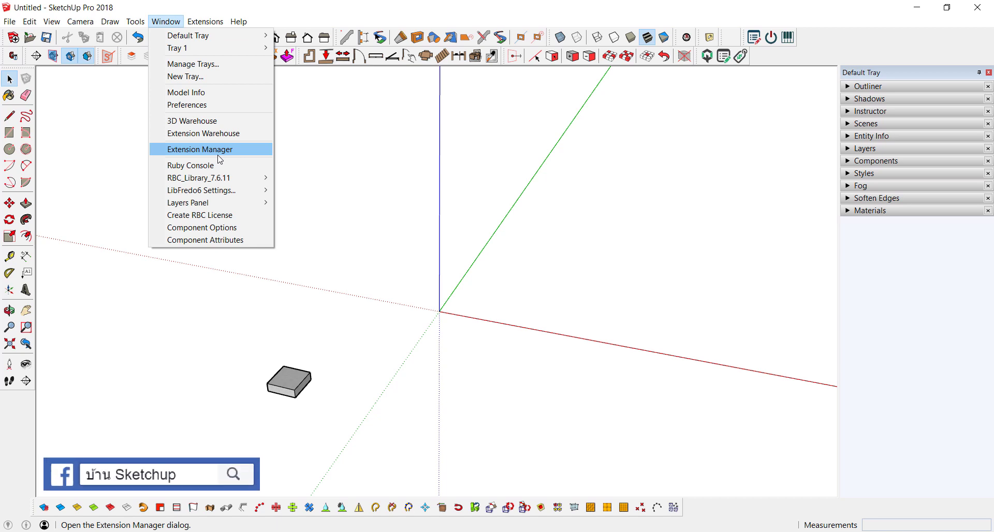
click(219, 155)
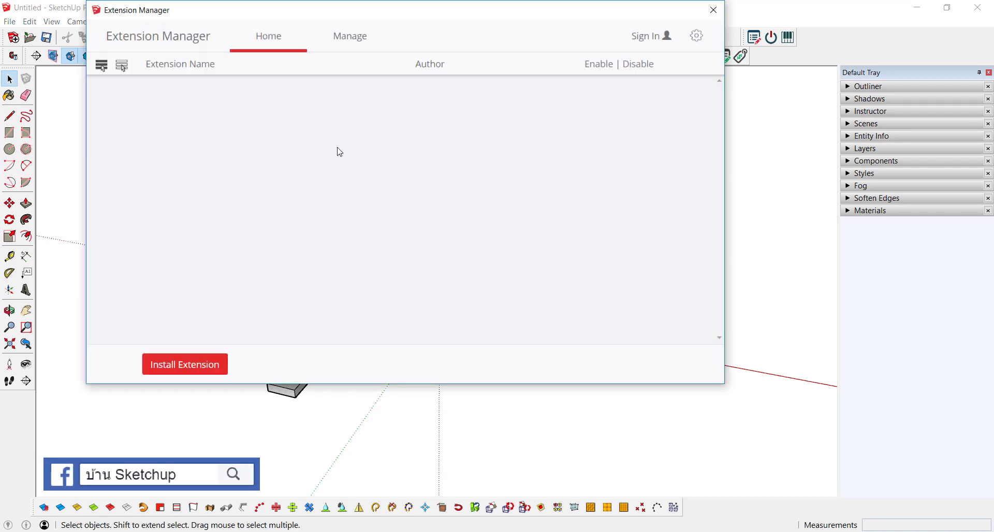
scroll(379, 223, down, 3)
scroll(378, 223, down, 3)
scroll(379, 223, up, 5)
scroll(379, 225, up, 1)
scroll(377, 213, down, 1)
scroll(377, 213, down, 5)
scroll(378, 212, down, 4)
scroll(377, 212, down, 2)
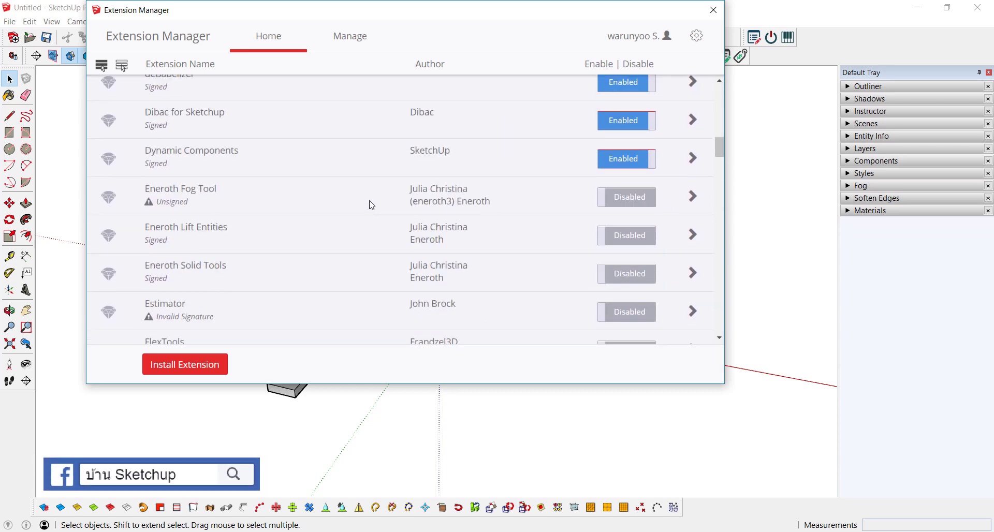
scroll(373, 212, down, 1)
scroll(381, 210, down, 2)
scroll(381, 211, down, 5)
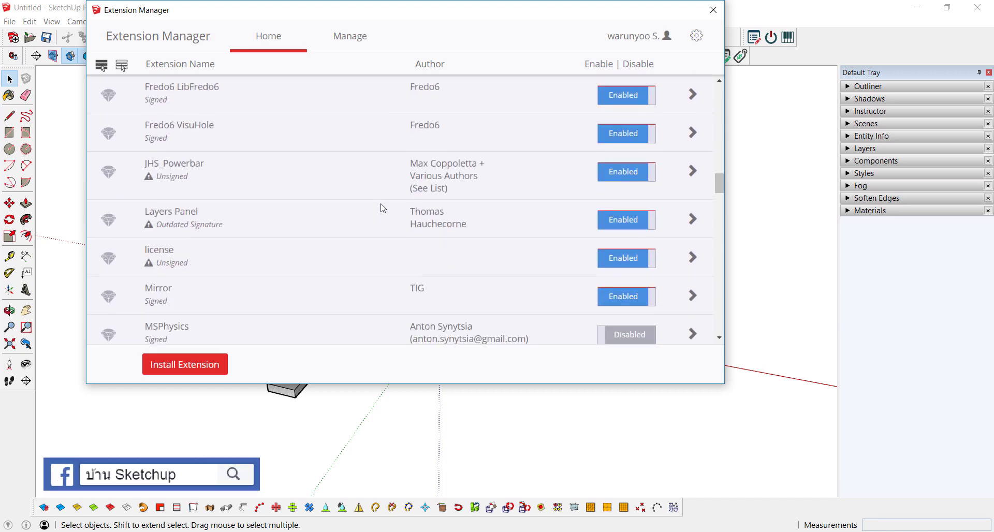
scroll(381, 209, down, 5)
scroll(381, 209, down, 5)
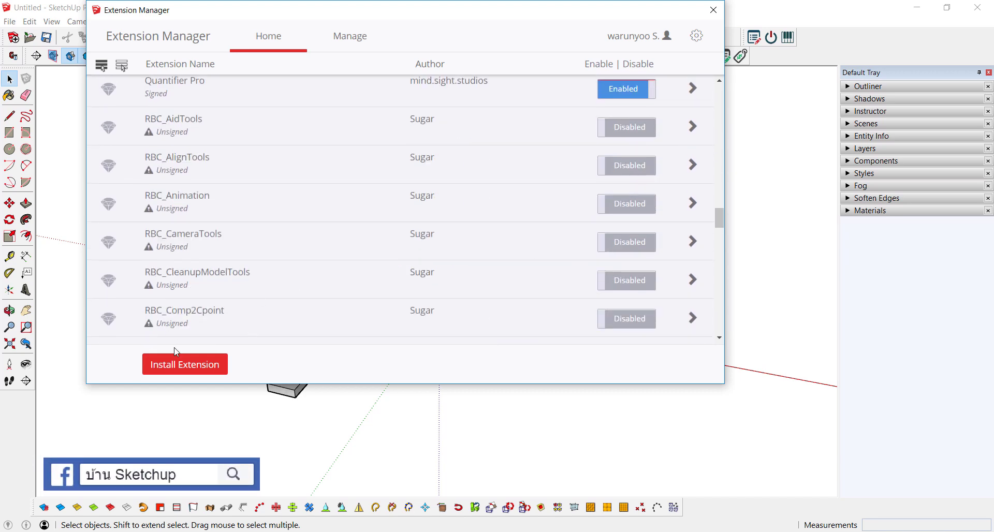
- Install the Quantifier-Pro-v1.0.3.rbz package from the Desktop through Install Extension
click(194, 371)
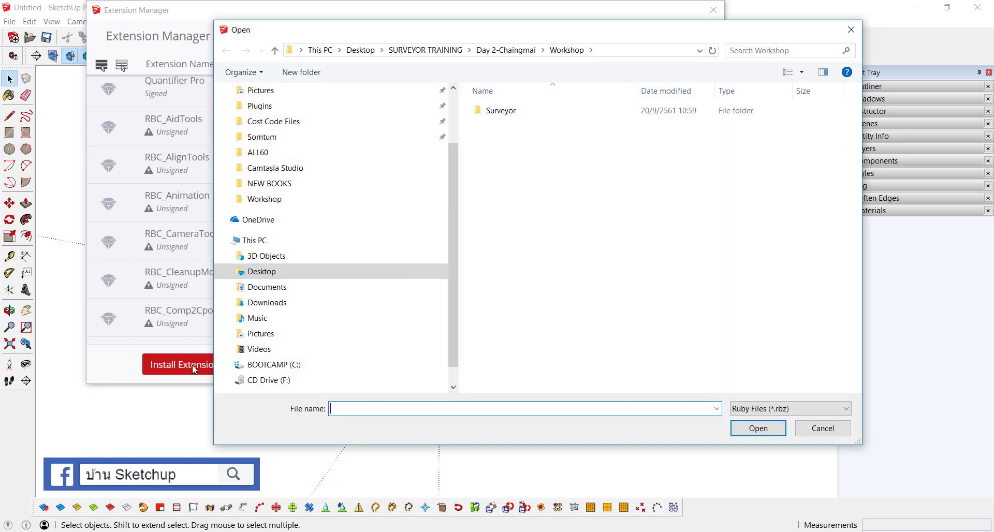
scroll(294, 114, up, 3)
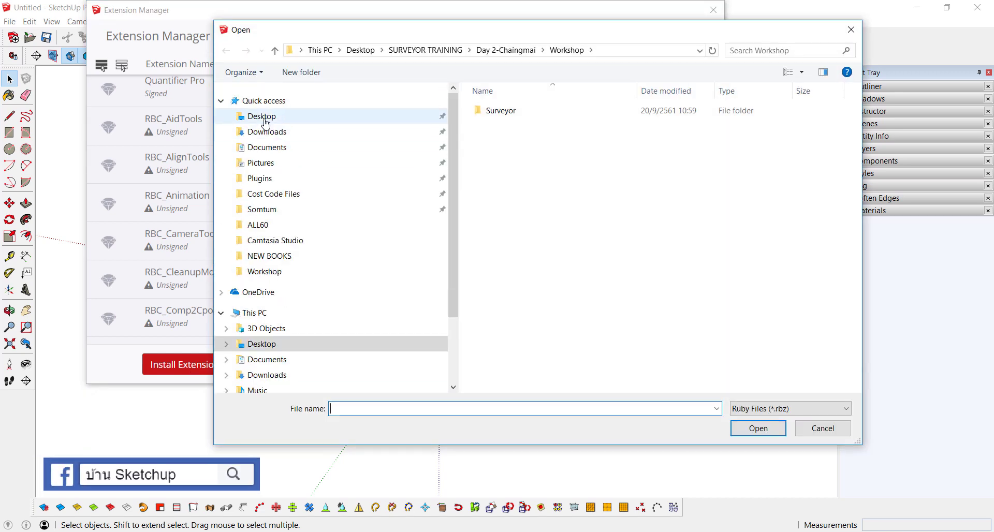
click(275, 117)
click(729, 162)
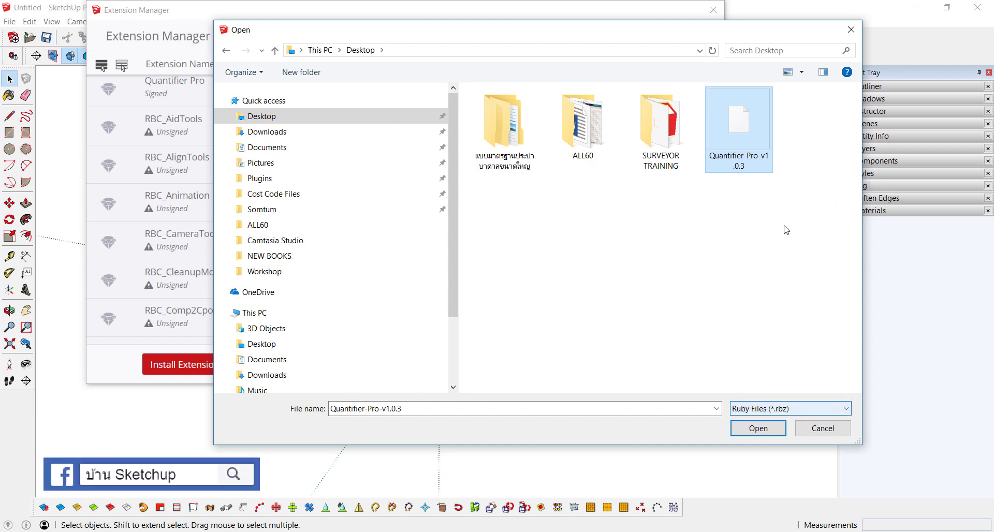
click(758, 428)
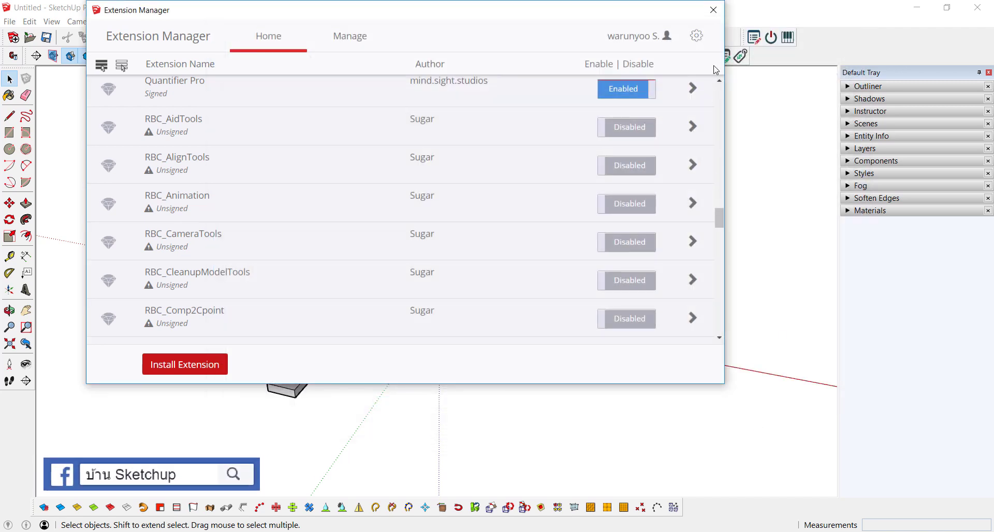
- Detach the Quantifier Pro toolbar from the top row so it floats over the model
click(730, 33)
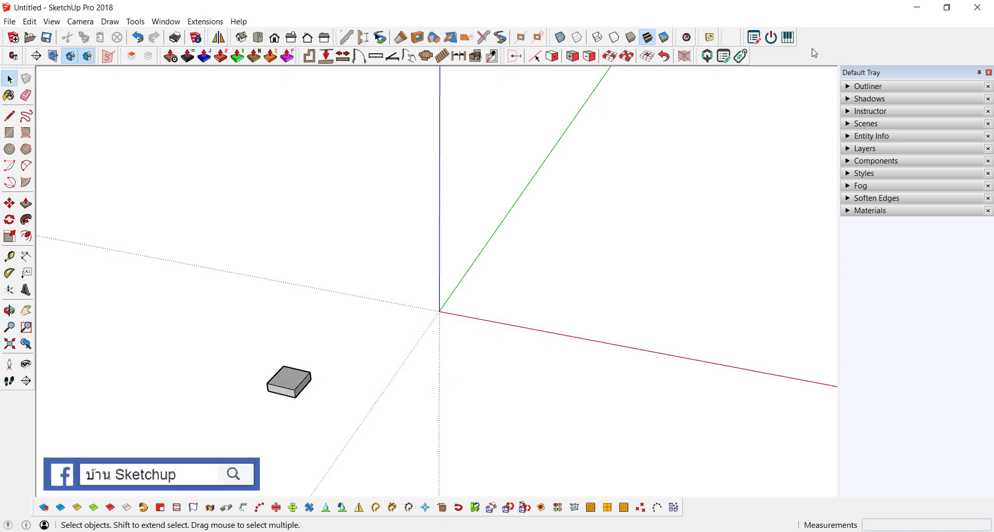
right_click(811, 49)
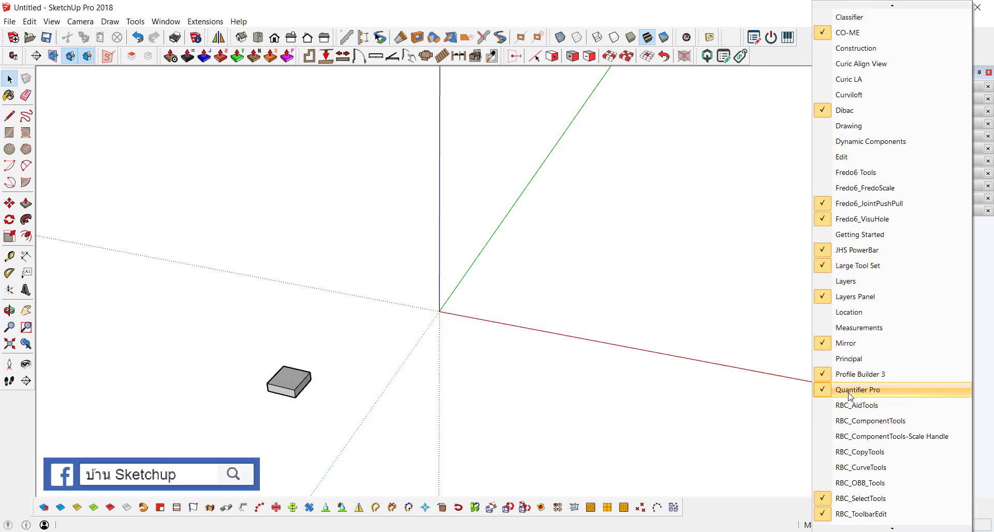
click(711, 250)
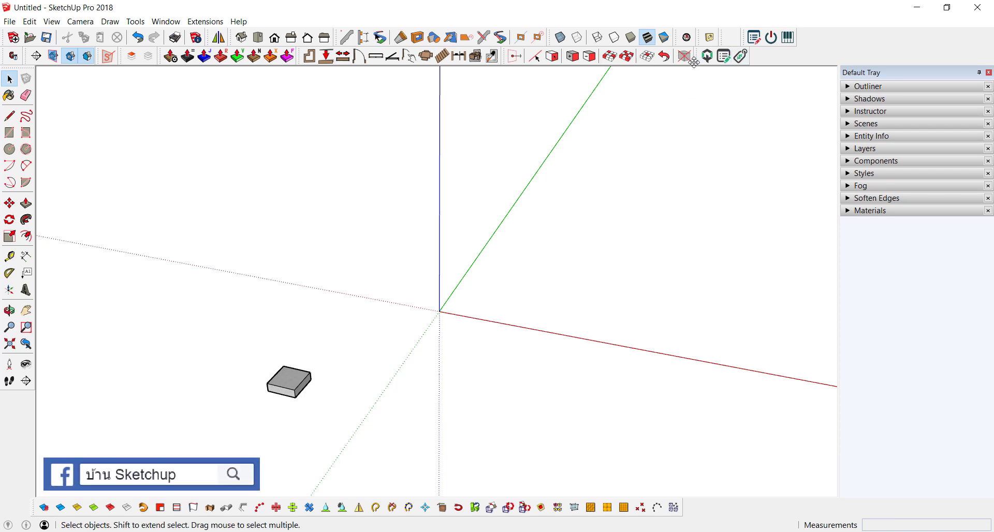
drag(698, 56, 265, 124)
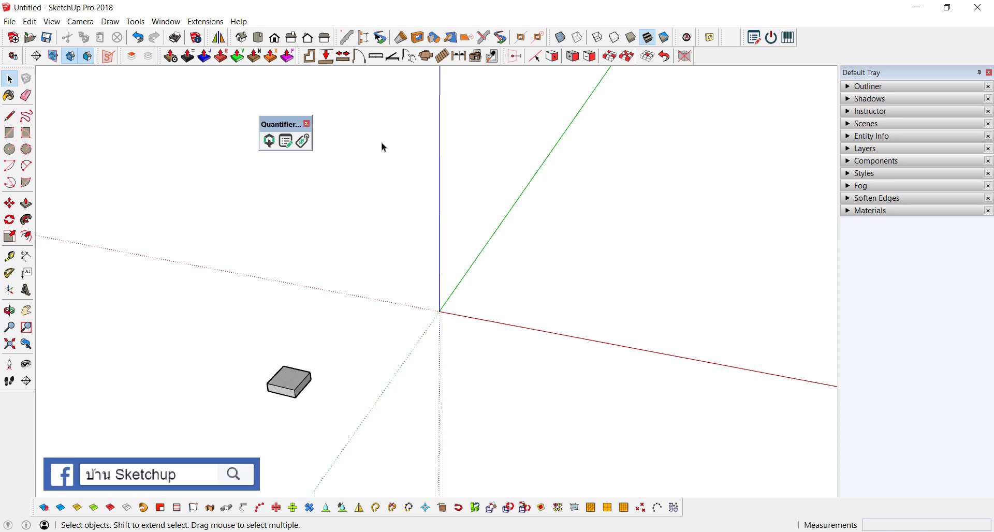
- Confirm Quantifier Pro is still checked in the toolbar list
right_click(718, 59)
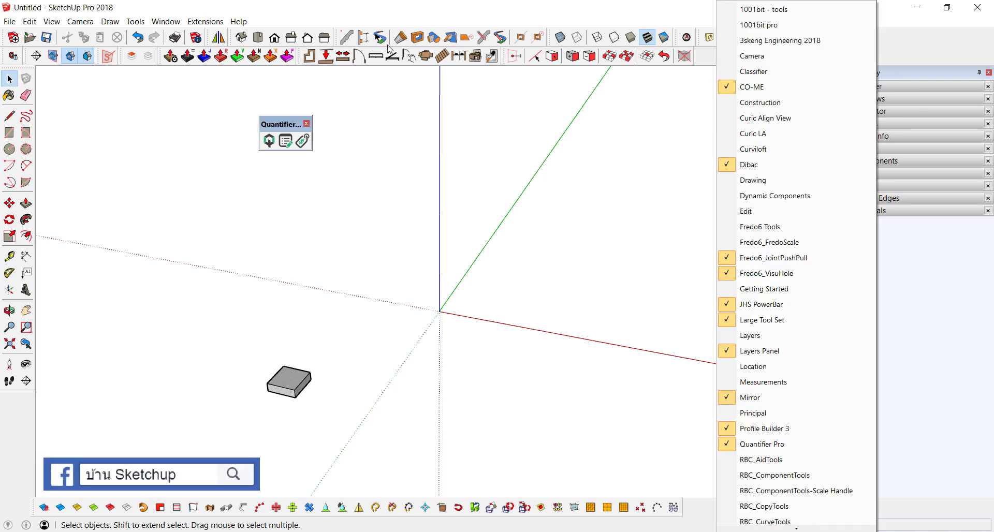
right_click(401, 50)
scroll(474, 177, down, 1)
scroll(475, 177, down, 3)
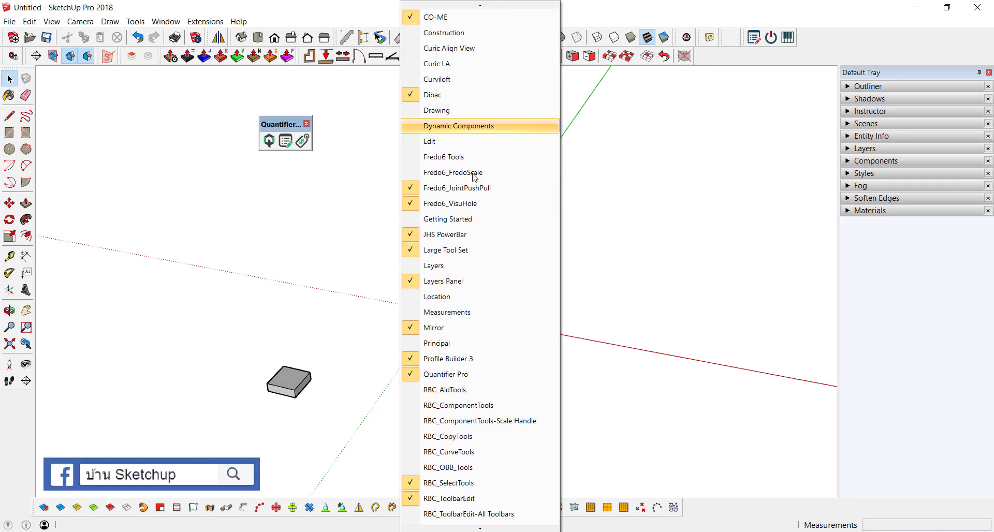
scroll(474, 177, down, 2)
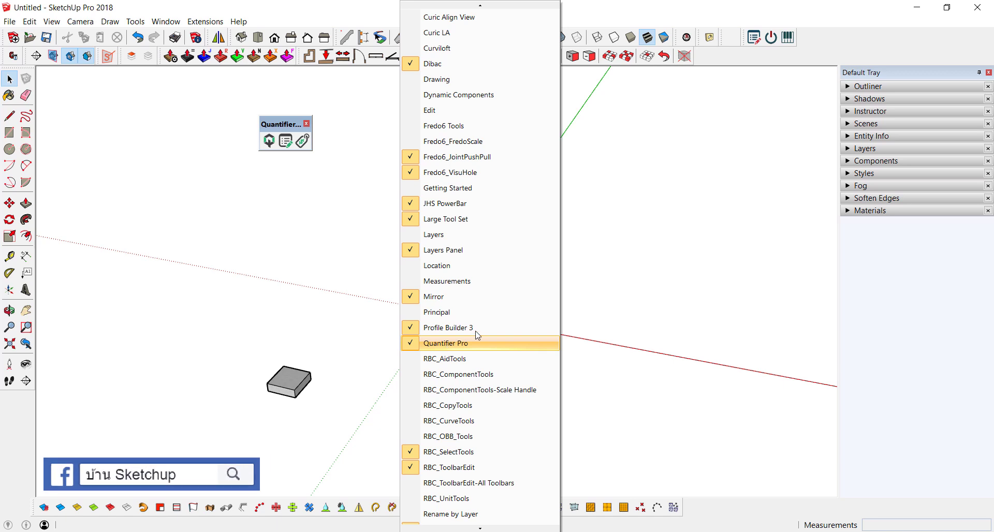
click(732, 249)
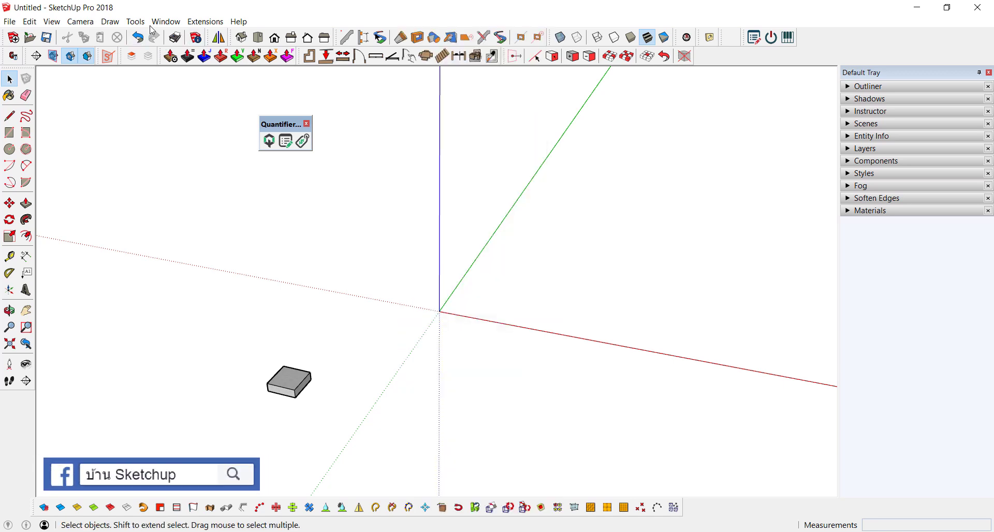
click(165, 21)
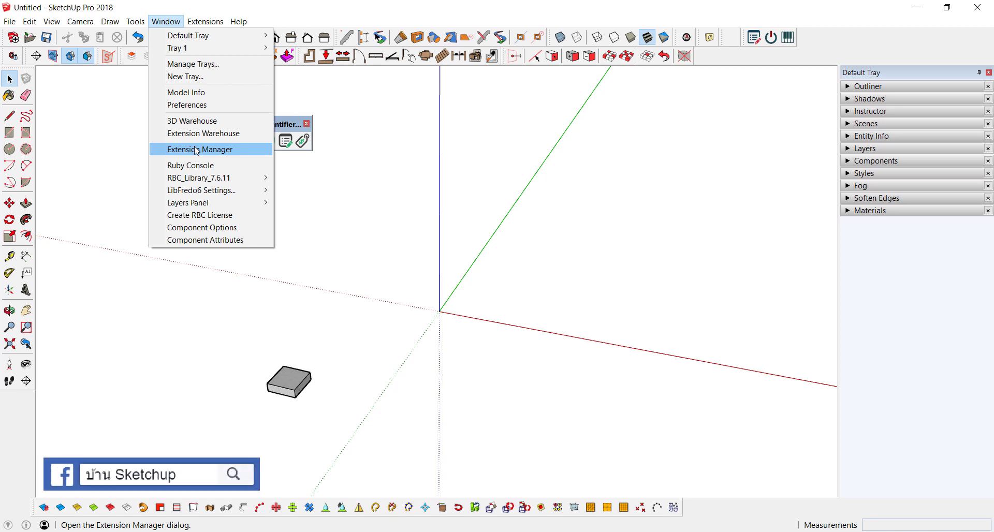
- Open the Extension Manager and scroll down to the Quantifier Pro entry
click(197, 150)
scroll(215, 151, down, 3)
scroll(214, 151, down, 4)
scroll(213, 151, down, 4)
scroll(212, 151, down, 3)
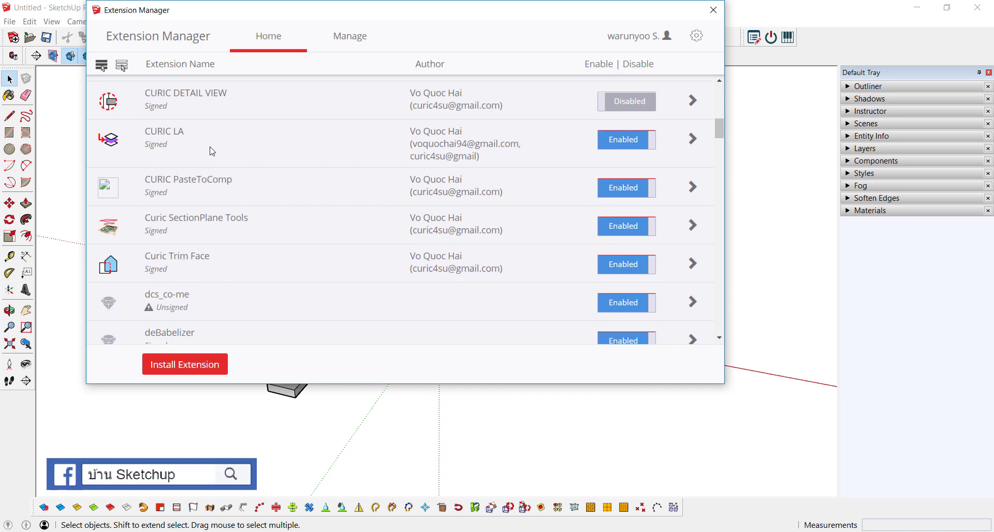
scroll(212, 151, down, 2)
scroll(212, 151, down, 4)
scroll(212, 151, down, 2)
scroll(212, 151, down, 2)
scroll(211, 152, down, 3)
scroll(211, 153, down, 4)
scroll(212, 153, down, 3)
scroll(211, 155, down, 4)
scroll(210, 155, down, 3)
scroll(209, 155, down, 3)
scroll(207, 155, down, 3)
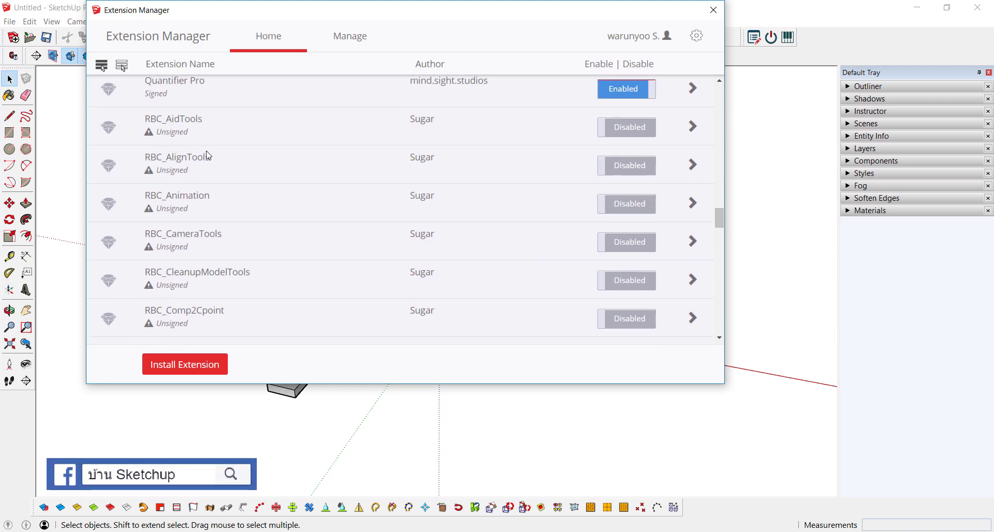
scroll(208, 156, down, 3)
scroll(209, 158, down, 3)
scroll(209, 161, down, 4)
scroll(211, 164, down, 4)
scroll(211, 164, down, 4)
scroll(210, 163, down, 1)
scroll(211, 162, up, 5)
scroll(211, 161, up, 5)
scroll(211, 160, up, 3)
scroll(210, 160, up, 5)
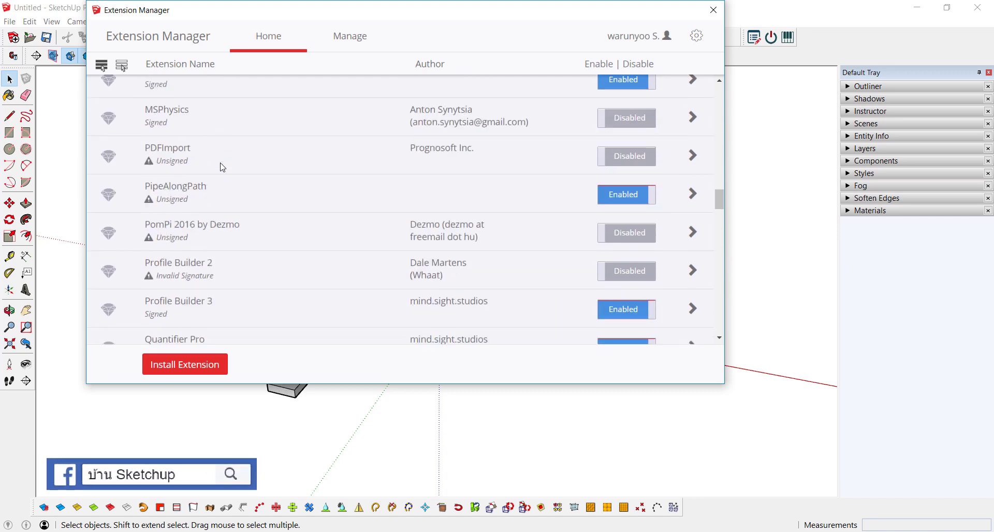
scroll(228, 196, down, 2)
- Toggle Quantifier Pro off and back to Enabled, close the manager, and nudge its floating toolbar
click(180, 289)
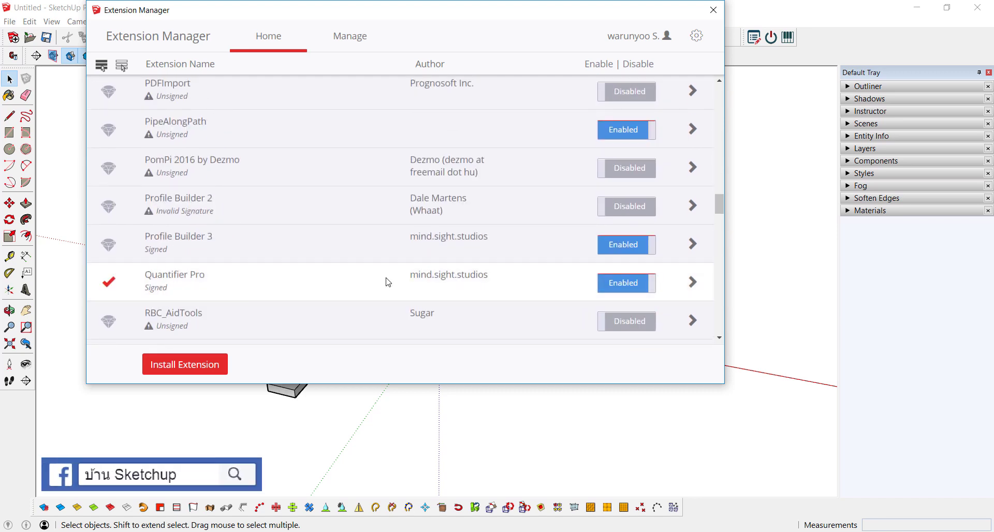
click(636, 297)
click(640, 296)
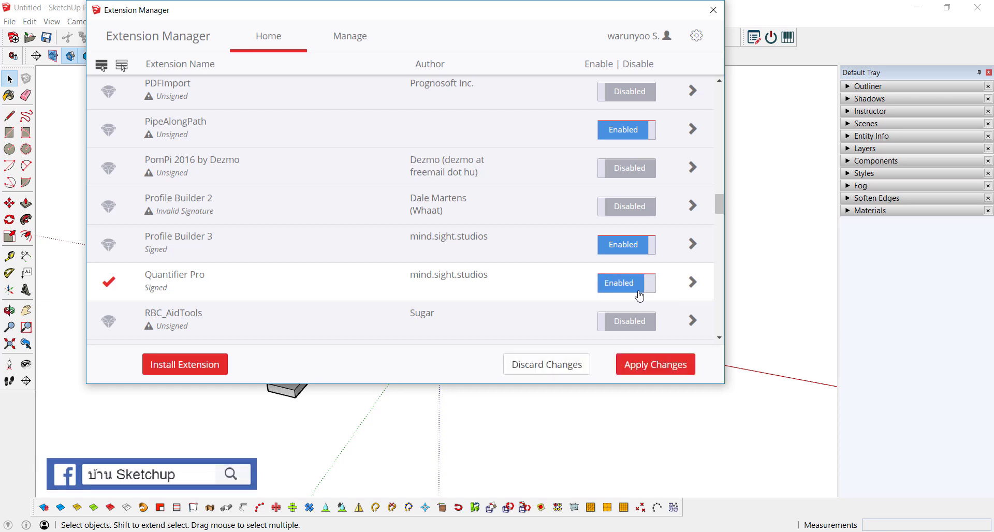
click(713, 9)
drag(282, 123, 296, 96)
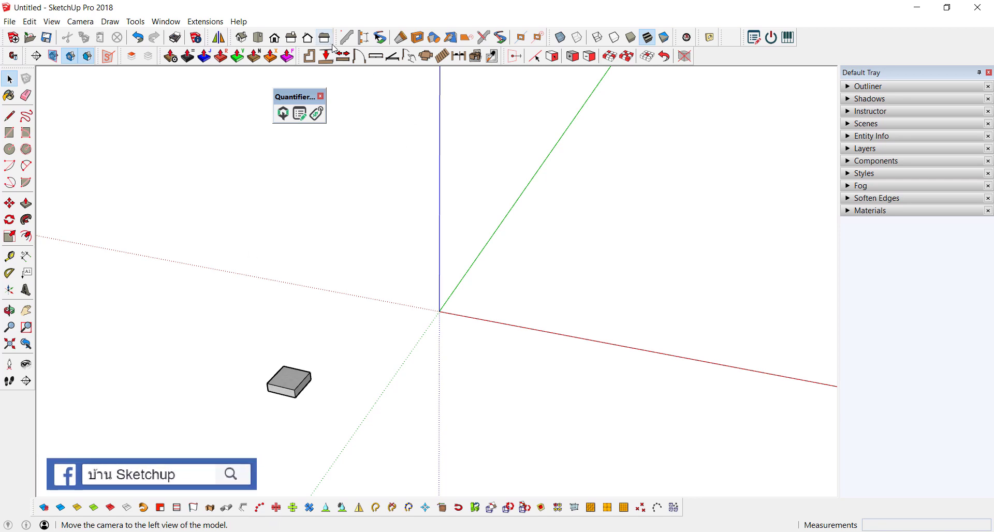
- Float the Profile Builder 3 toolbar beside Quantifier, then switch to and zoom the TEST EASY BIM model
drag(334, 45, 73, 96)
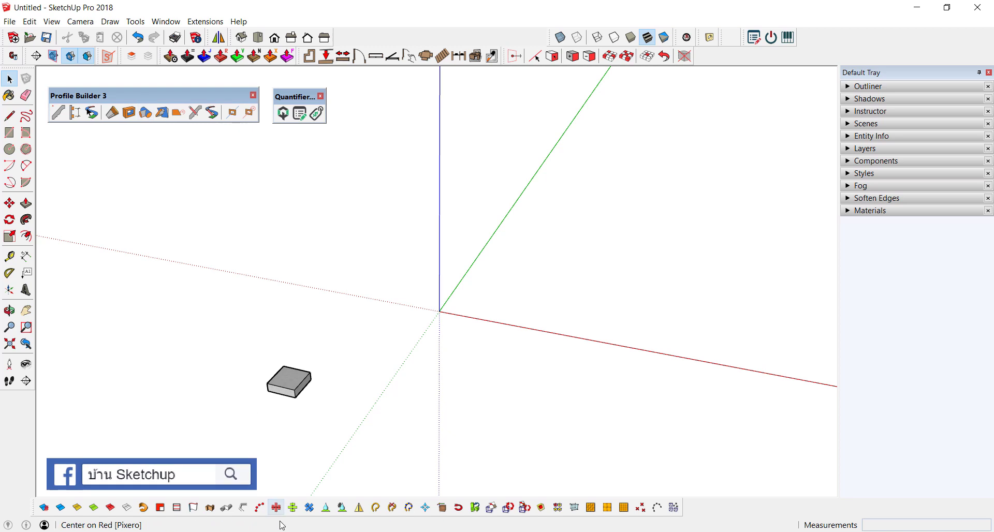
click(163, 502)
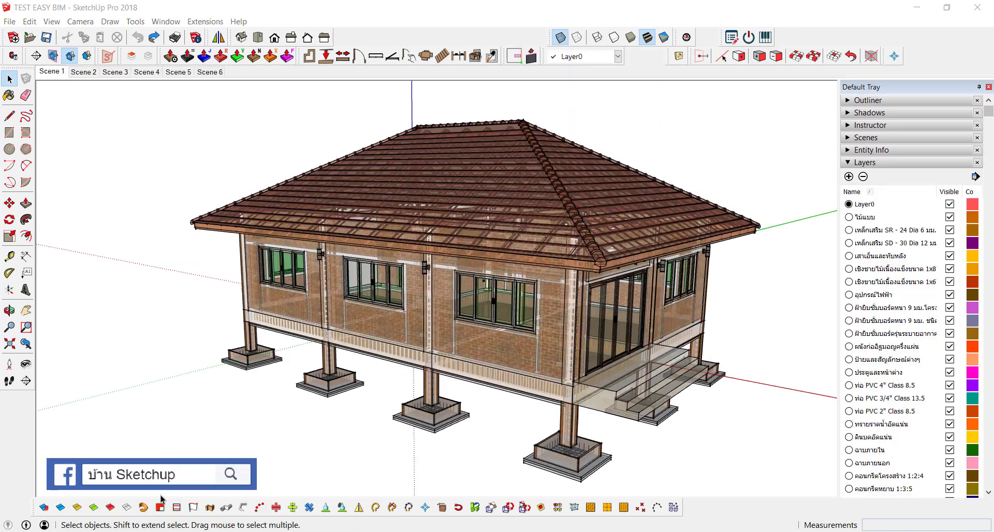
scroll(523, 254, down, 2)
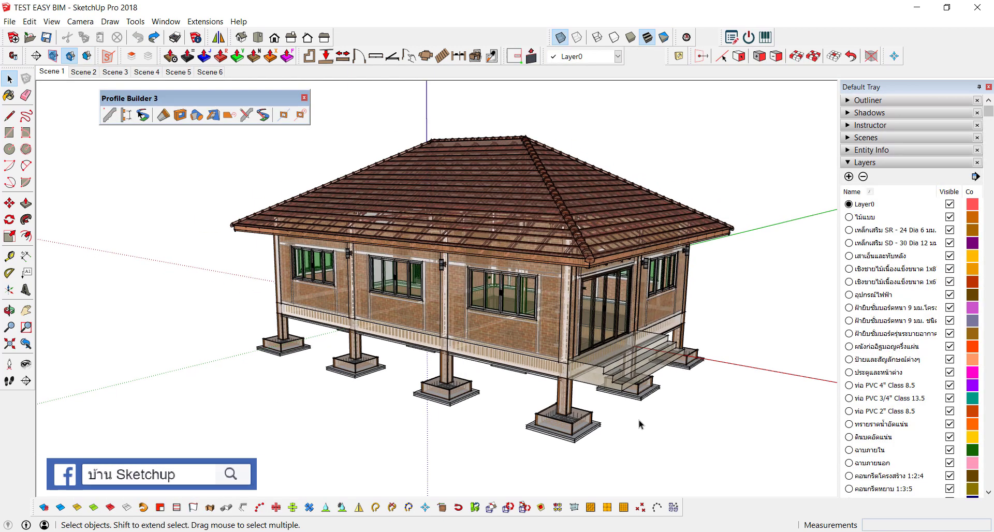
scroll(660, 404, up, 3)
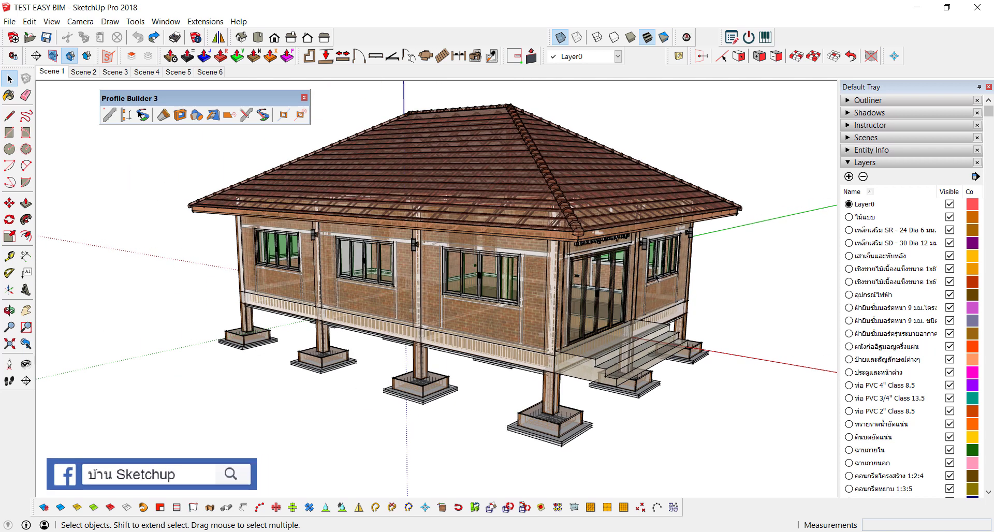